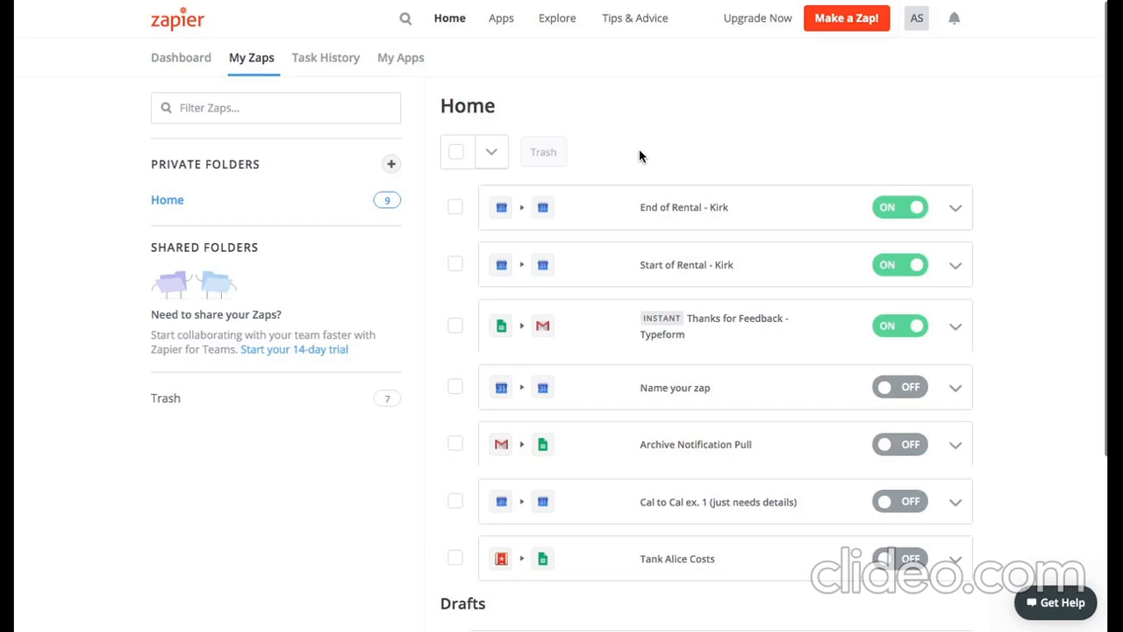
# Create a new Zap with Google Calendar as the trigger app and New Event Matching Search as the trigger event.
pyautogui.click(844, 21)
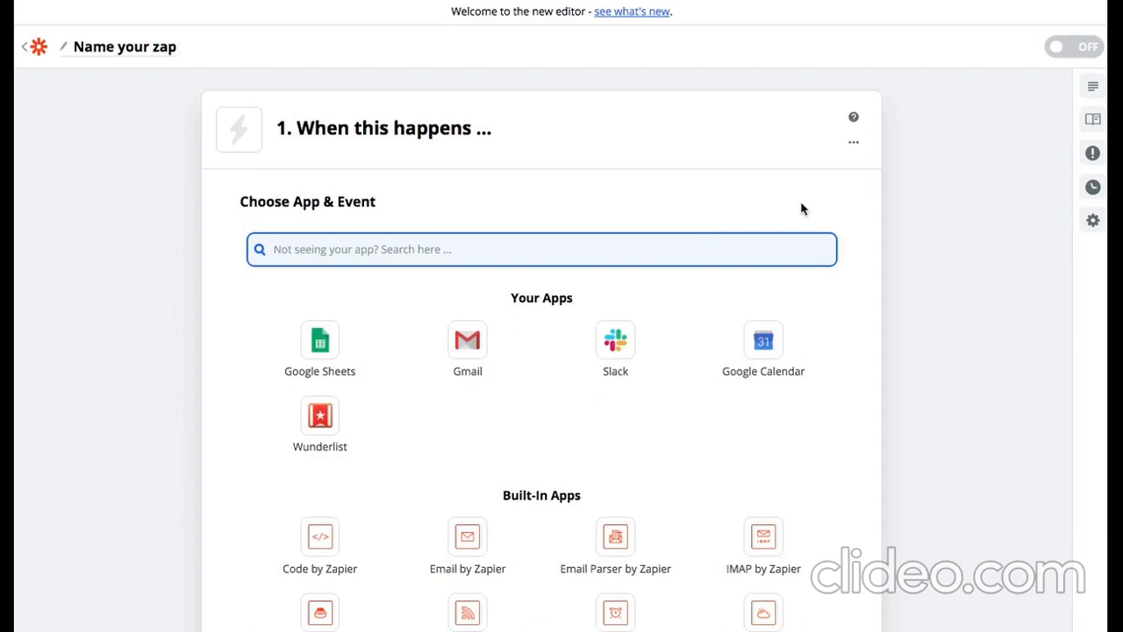
pyautogui.click(765, 349)
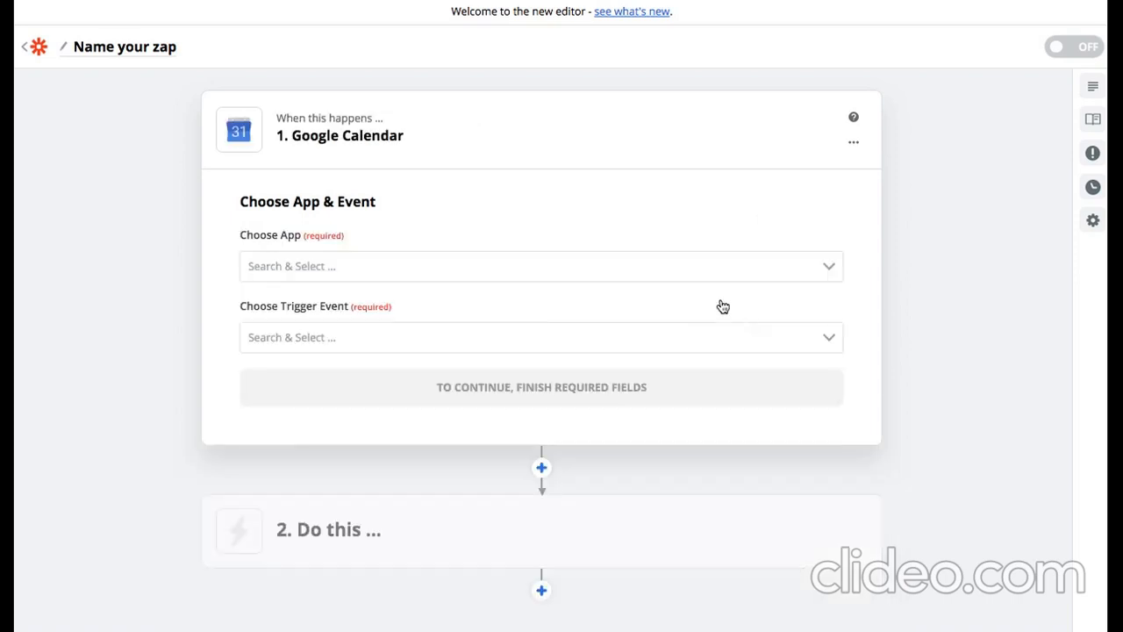
pyautogui.click(668, 342)
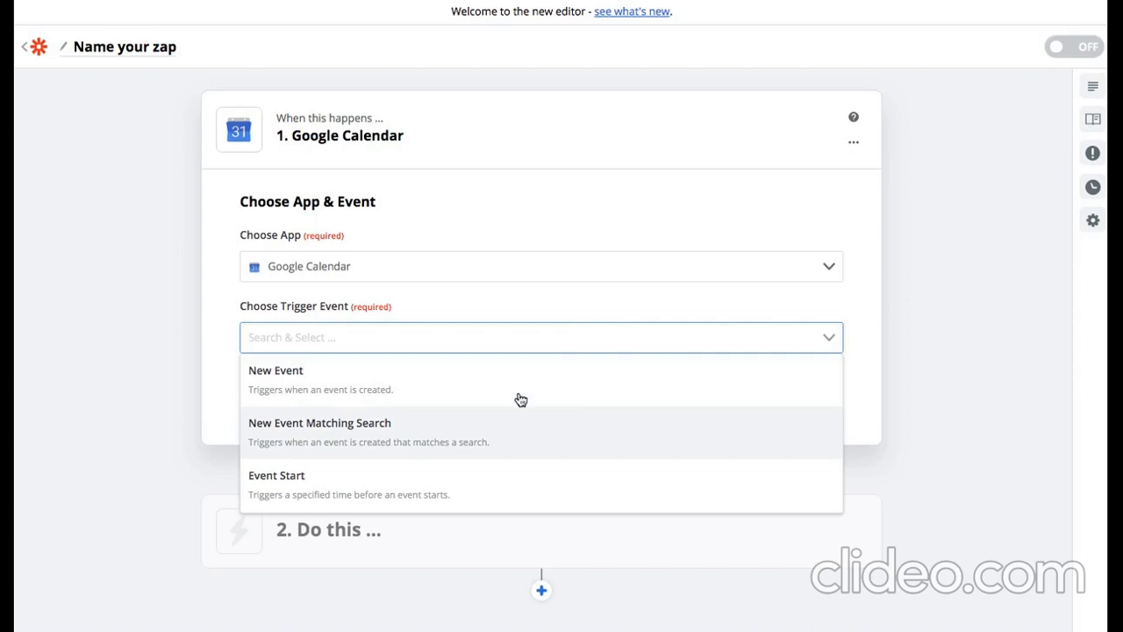
pyautogui.click(511, 446)
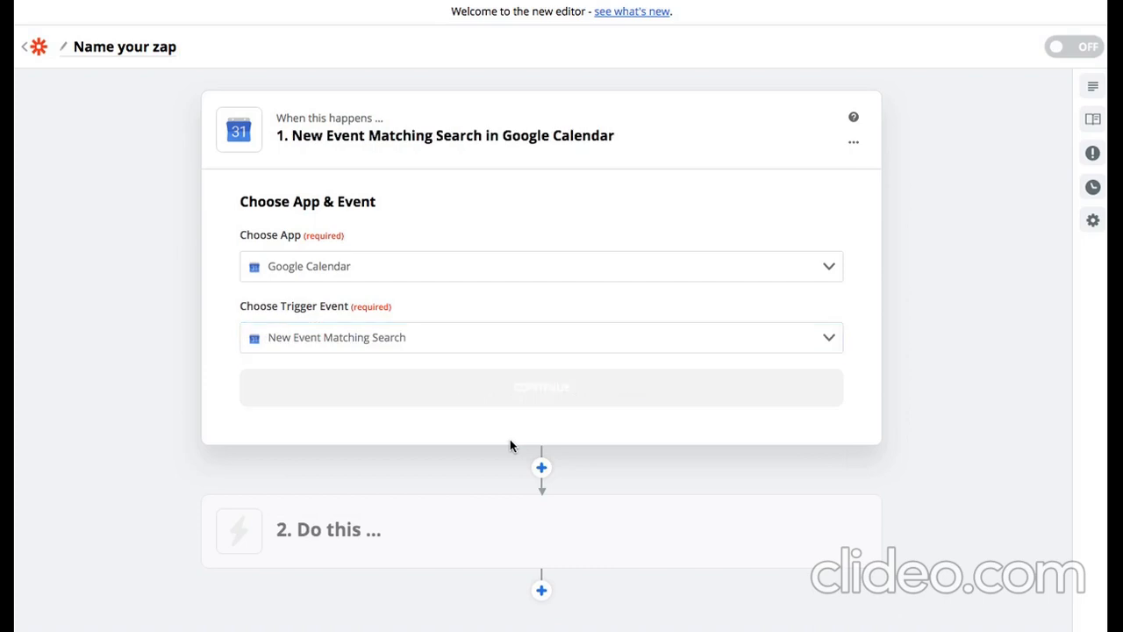
pyautogui.click(507, 393)
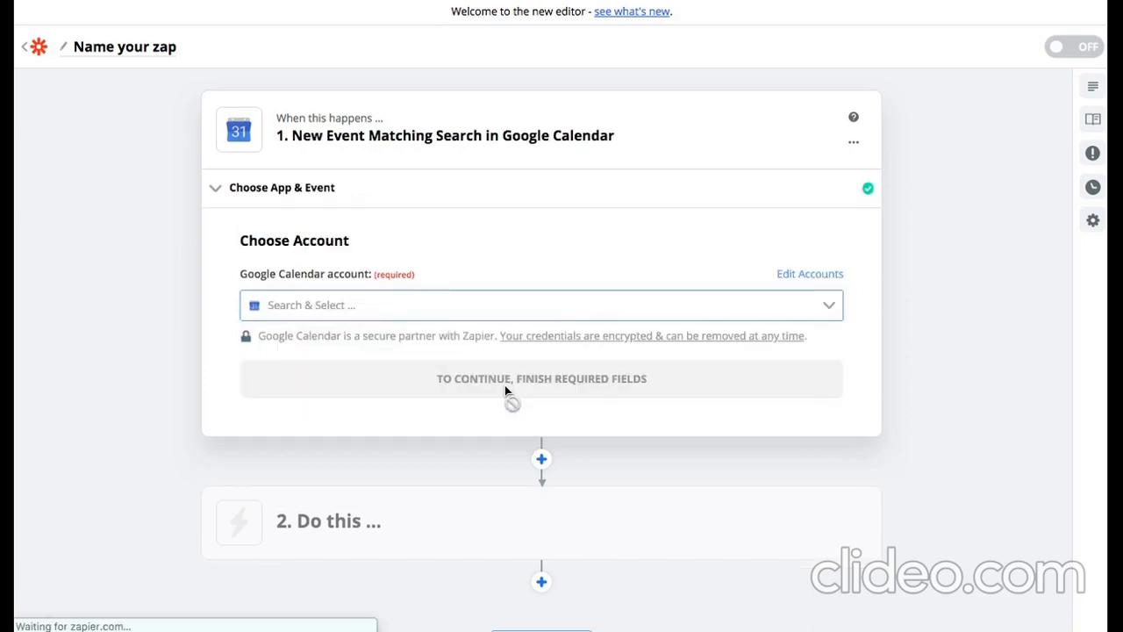
# Connect the trigger to the existing private Google Calendar account and continue to the event customization.
pyautogui.click(605, 312)
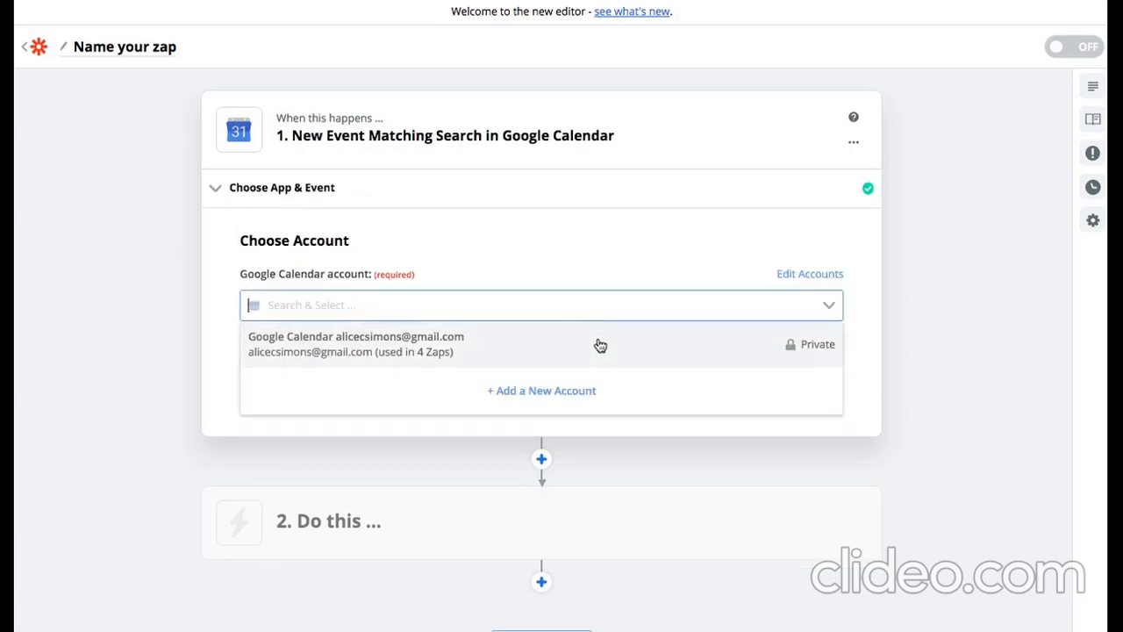
pyautogui.click(599, 351)
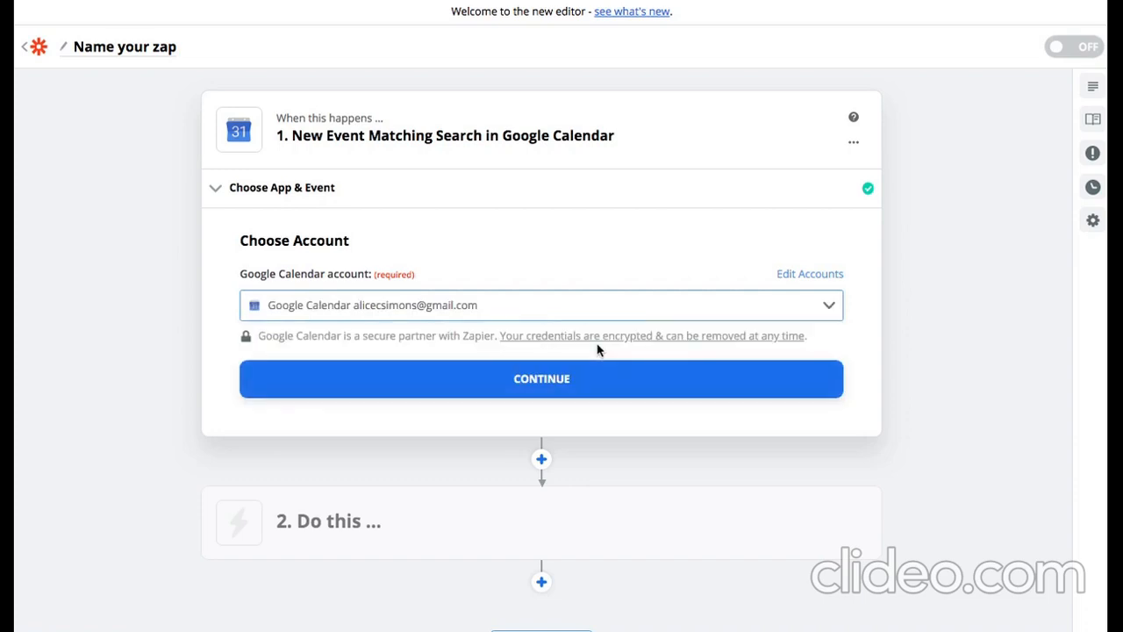
pyautogui.click(550, 369)
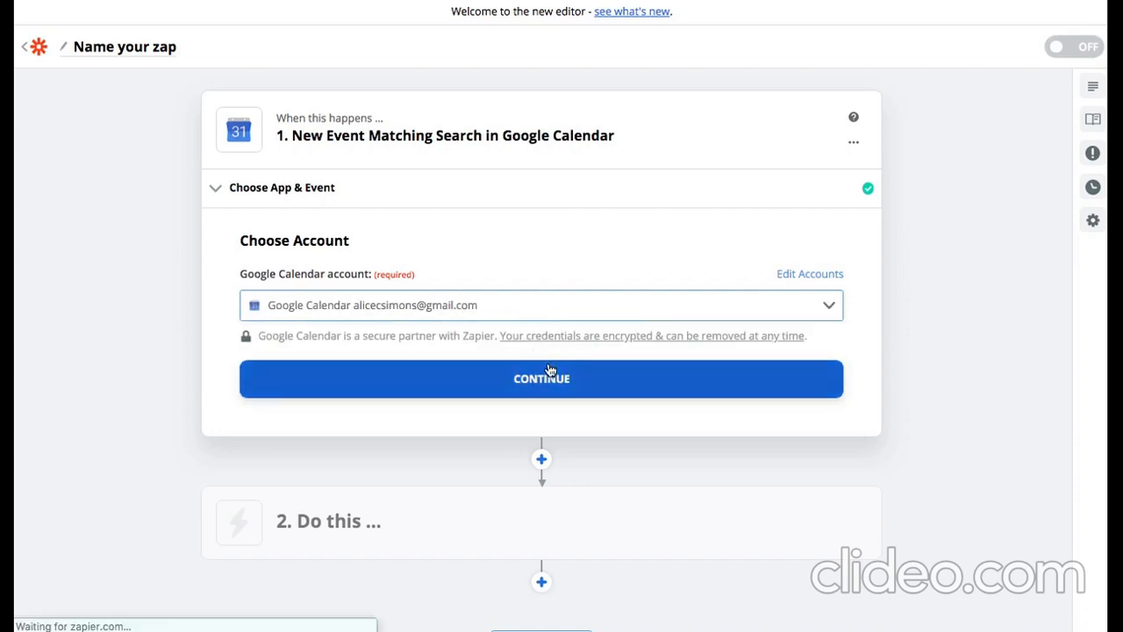
# Set the calendar that the trigger watches to Turo.
pyautogui.click(506, 347)
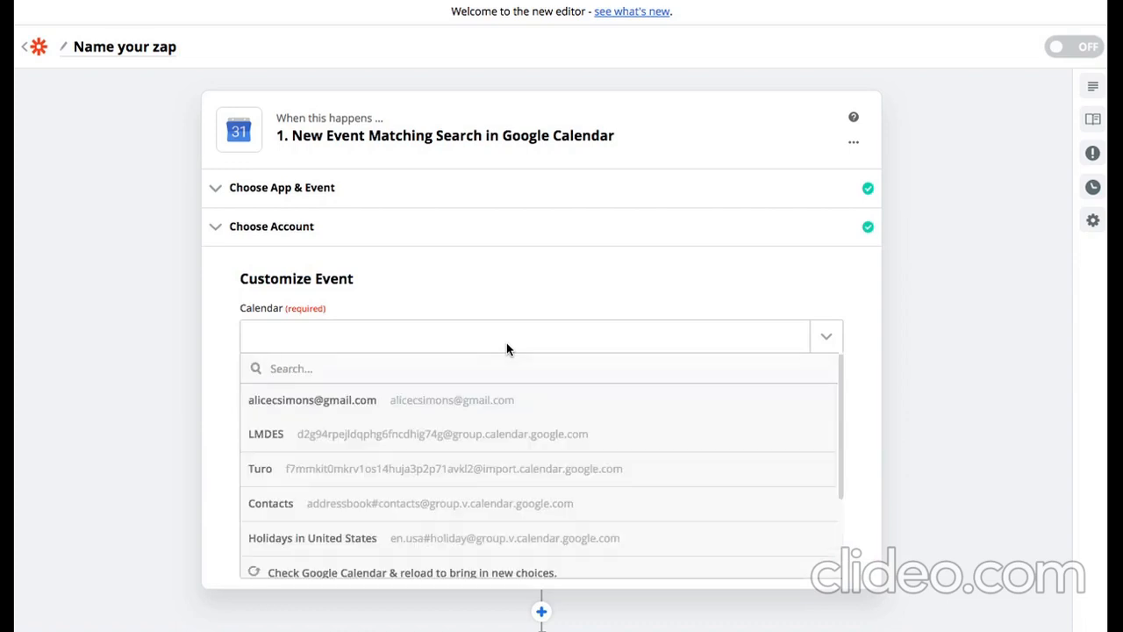
pyautogui.click(492, 479)
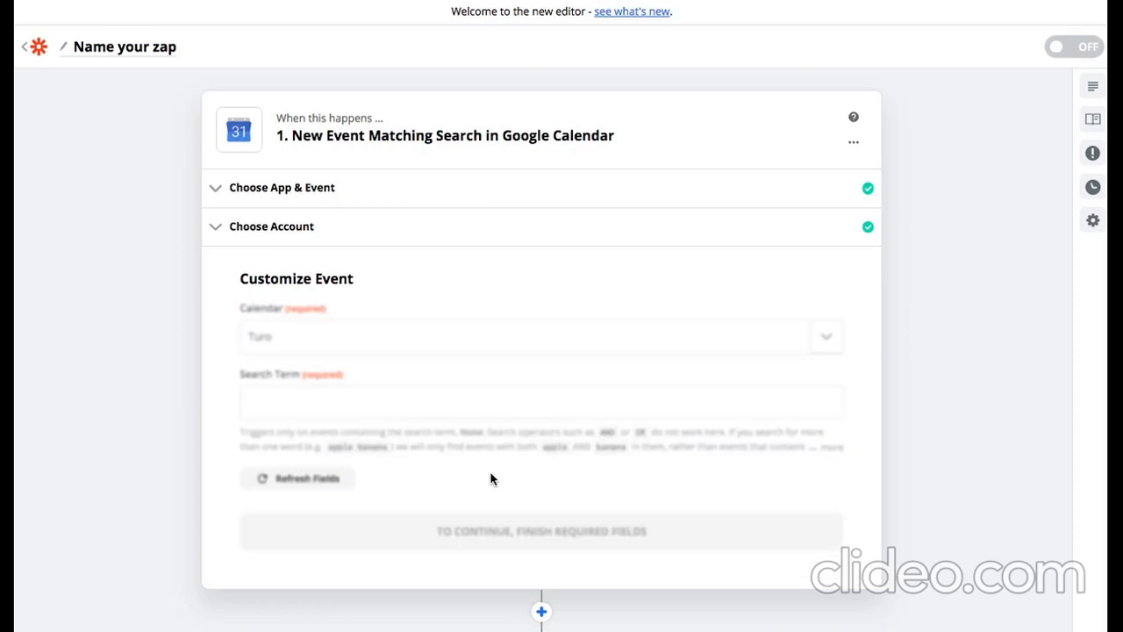
pyautogui.click(299, 342)
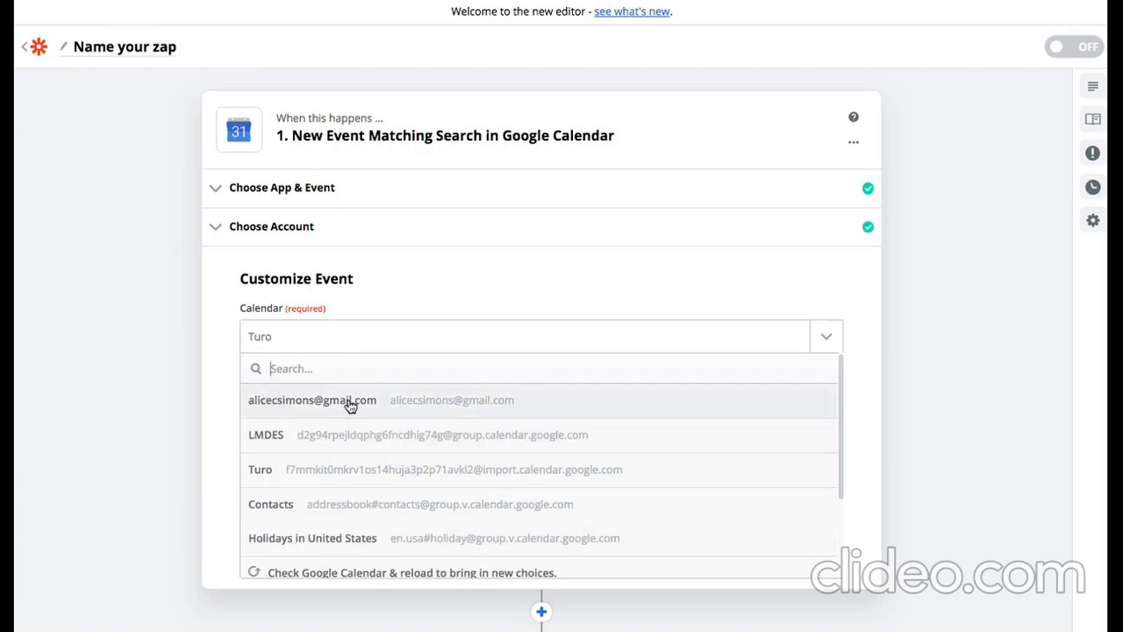
pyautogui.click(217, 421)
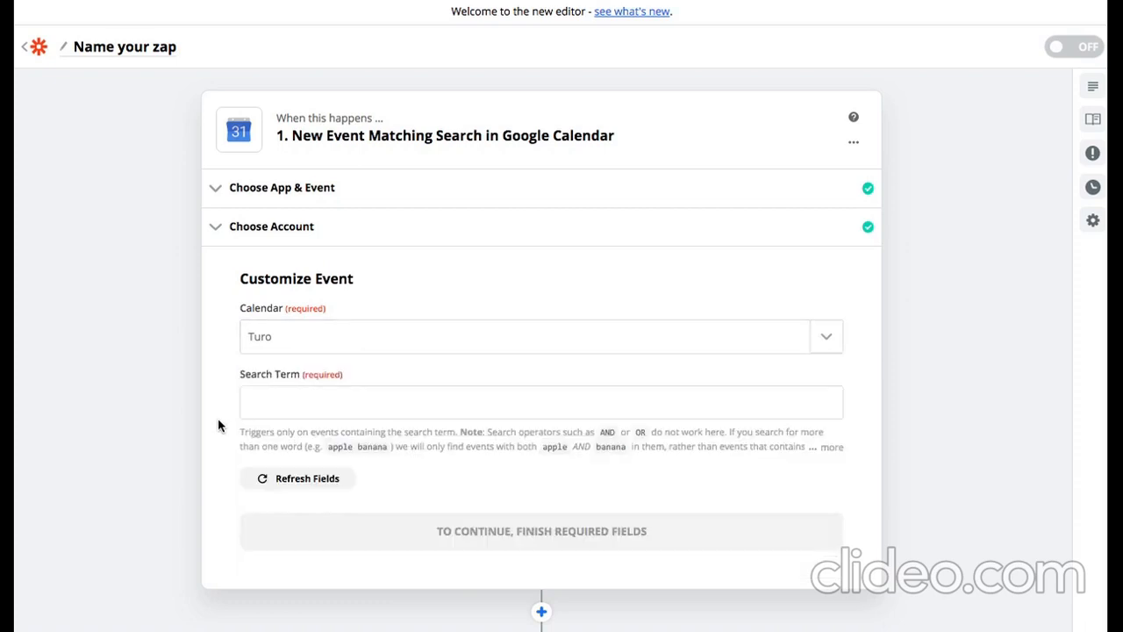
# Set the trigger's search term to the owner's first name in possessive form followed by "Toyota unavailable", and continue to the data test.
pyautogui.click(400, 404)
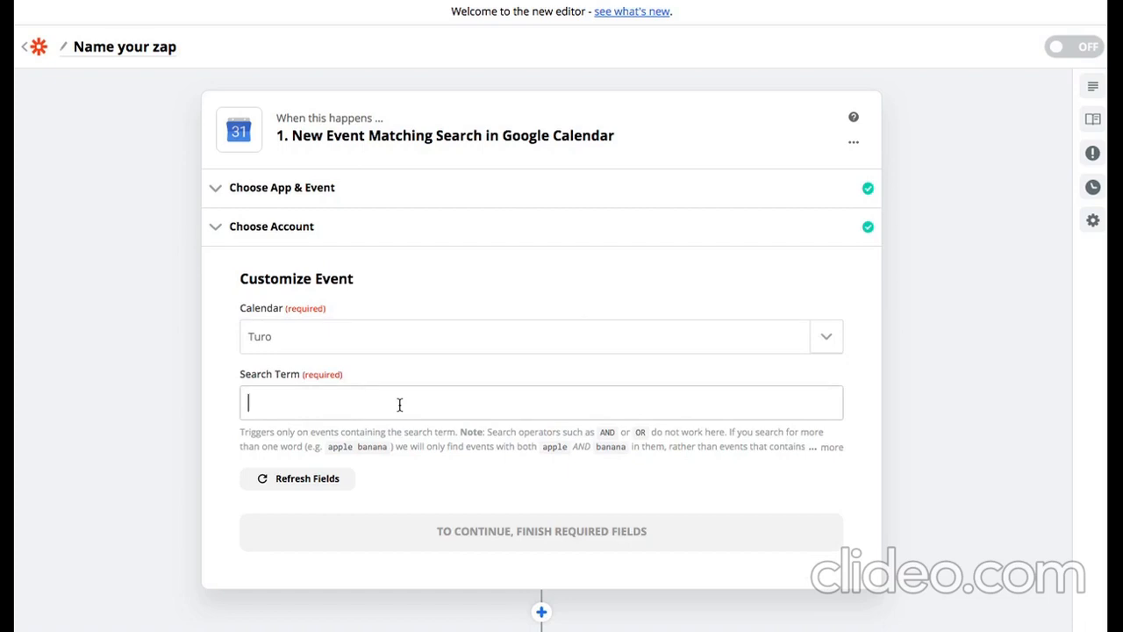
pyautogui.write("Alice's ")
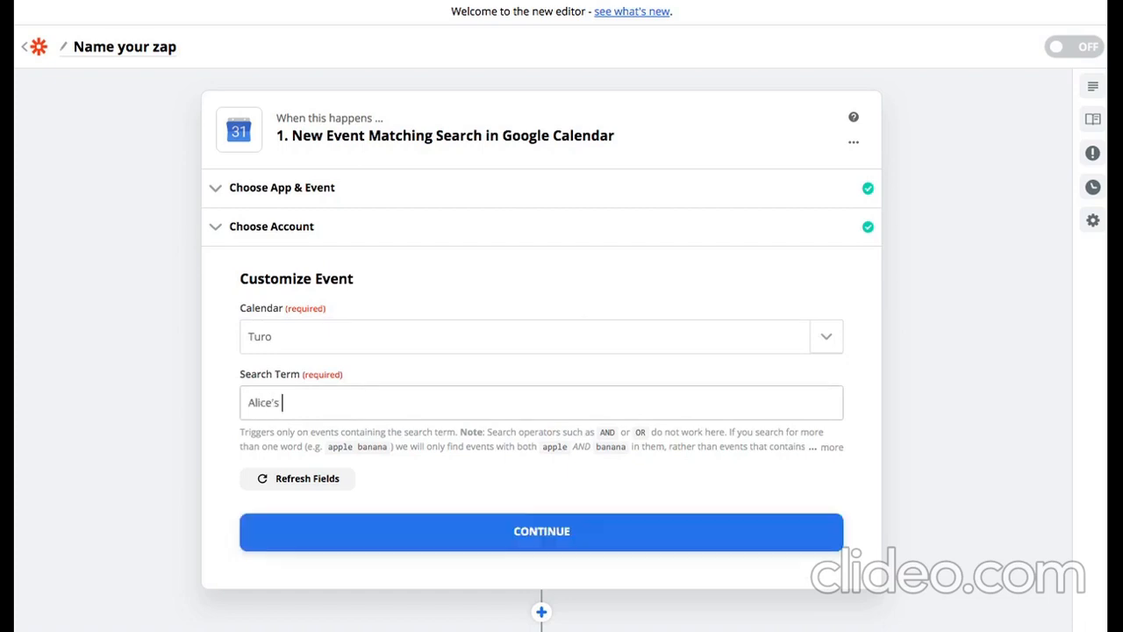
pyautogui.write('Toyota un')
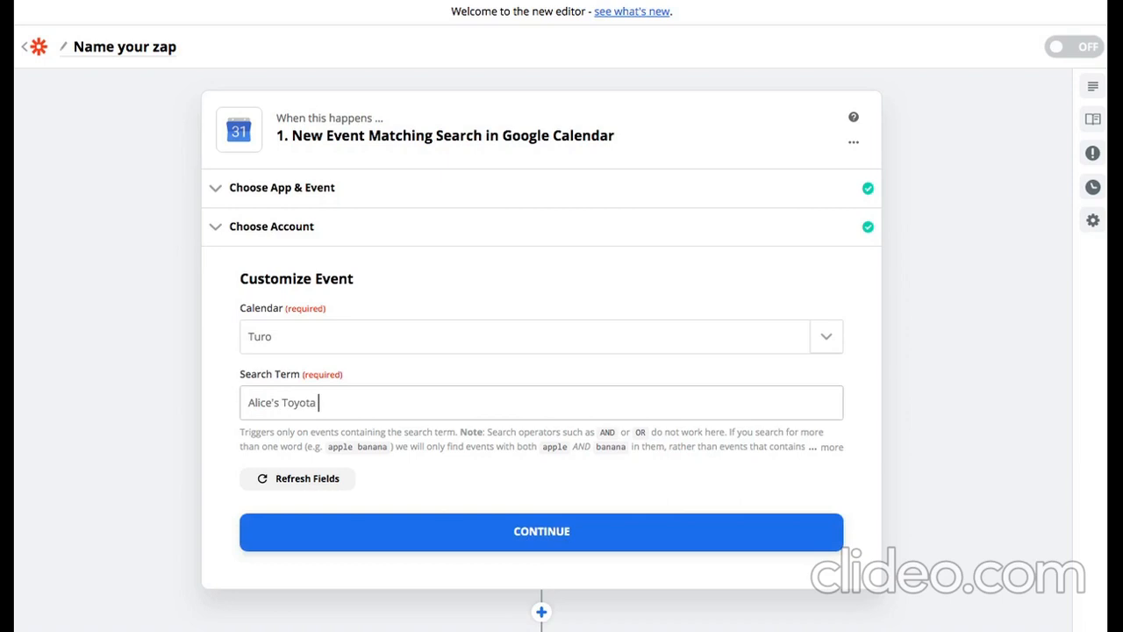
pyautogui.write('available')
pyautogui.click(478, 529)
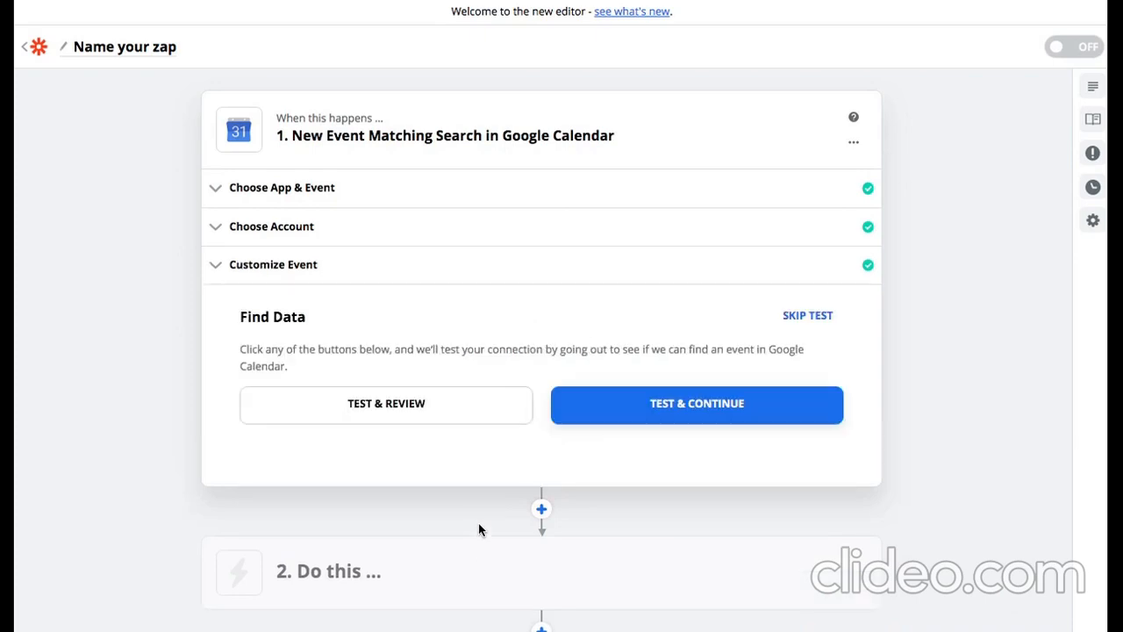
# Test the trigger, reviewing the date and summary fields of sample Event A, and finish editing the trigger step.
pyautogui.click(422, 418)
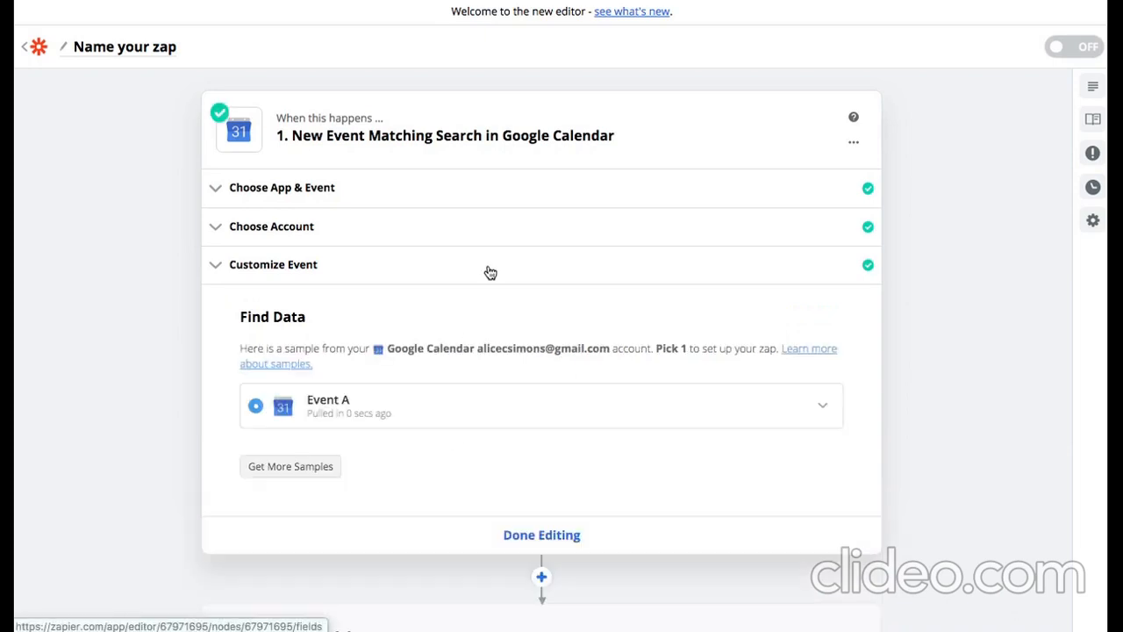
pyautogui.click(823, 405)
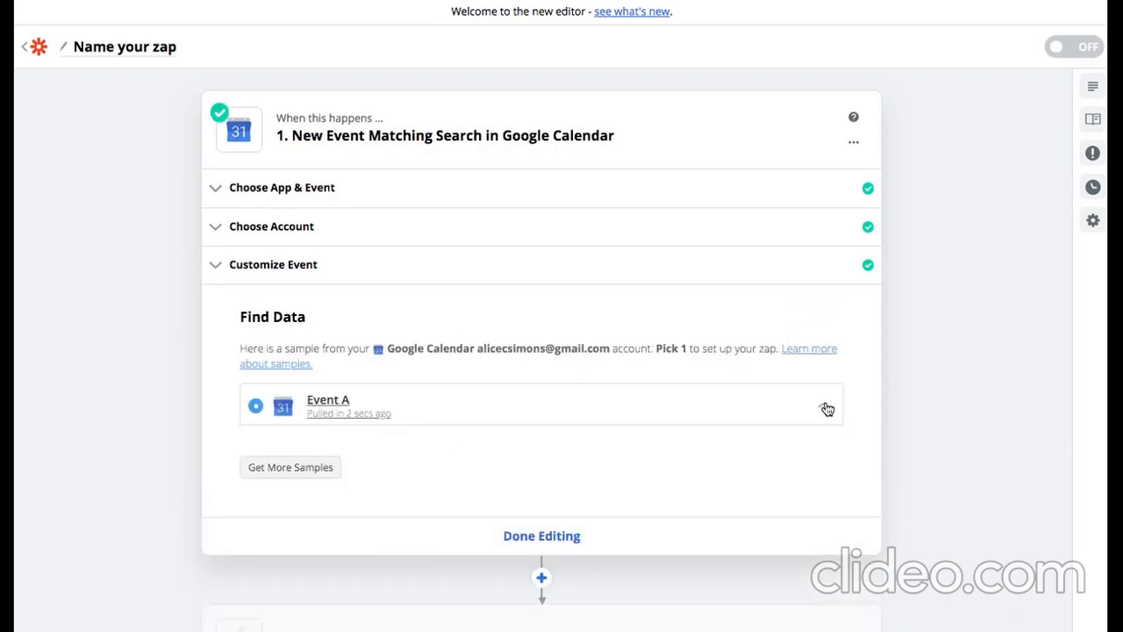
pyautogui.scroll(-3, 730, 434)
pyautogui.scroll(-5, 587, 428)
pyautogui.scroll(-5, 588, 430)
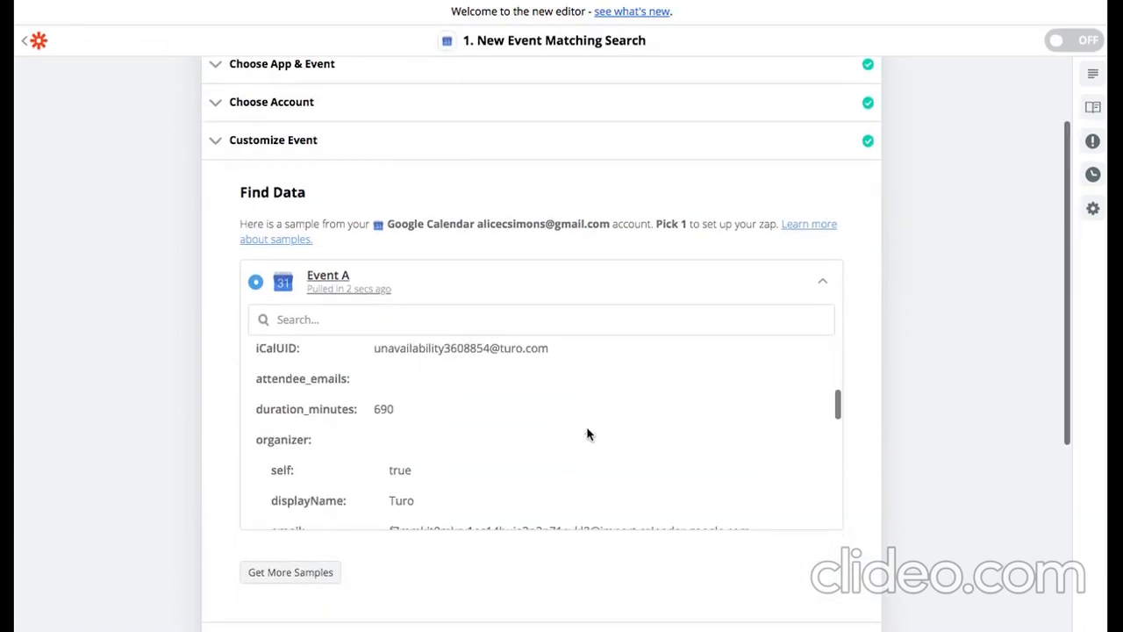
pyautogui.scroll(-6, 587, 433)
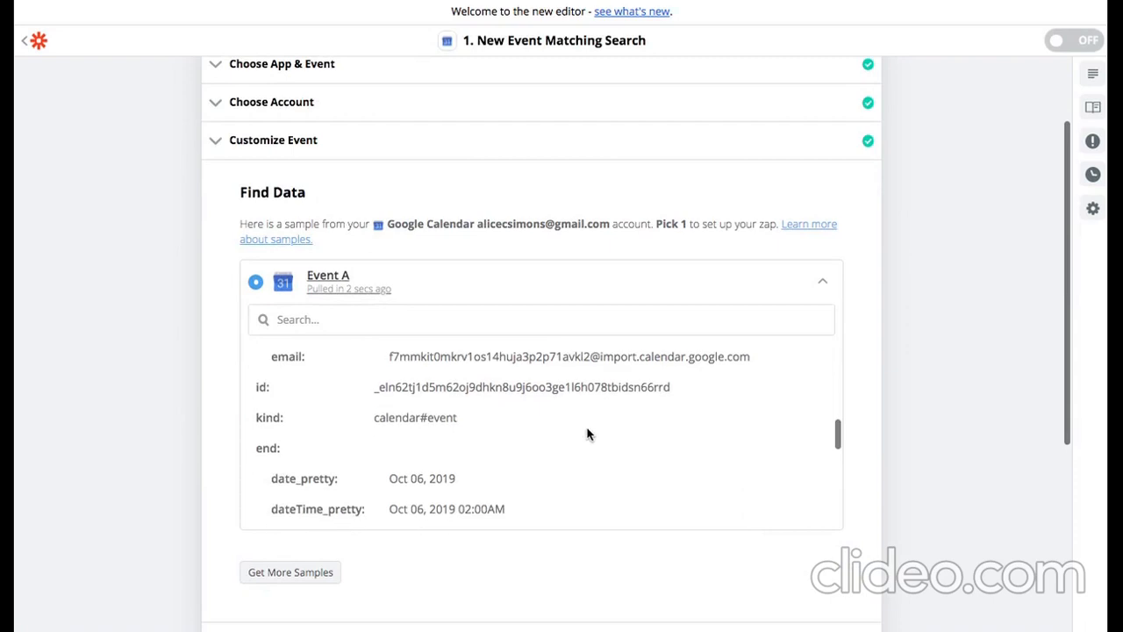
pyautogui.scroll(-5, 587, 434)
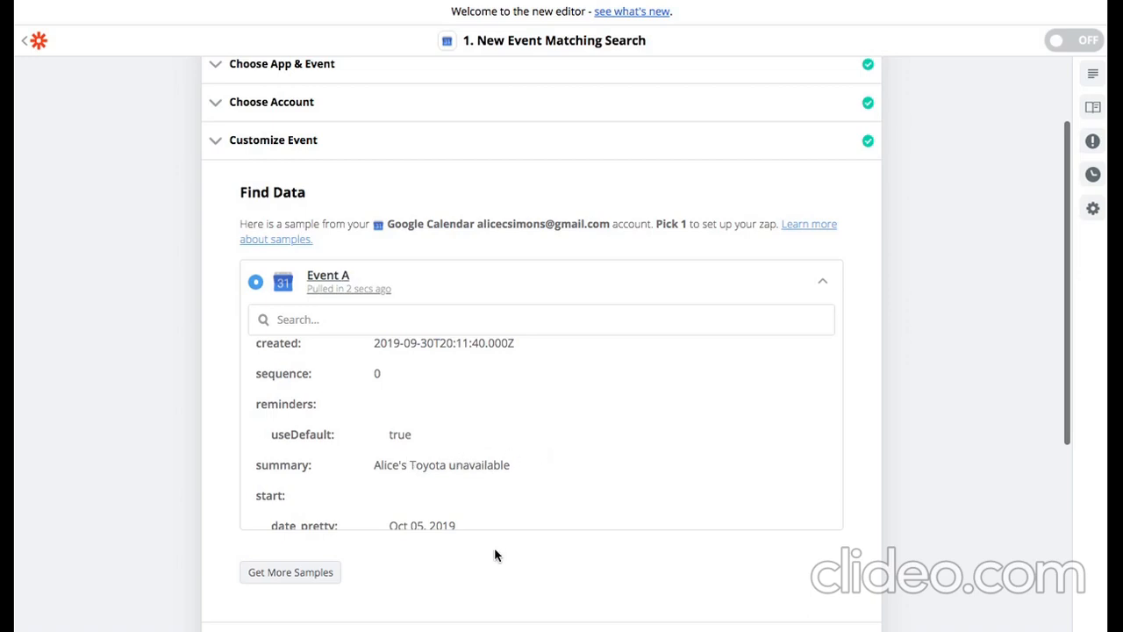
pyautogui.scroll(-3, 496, 553)
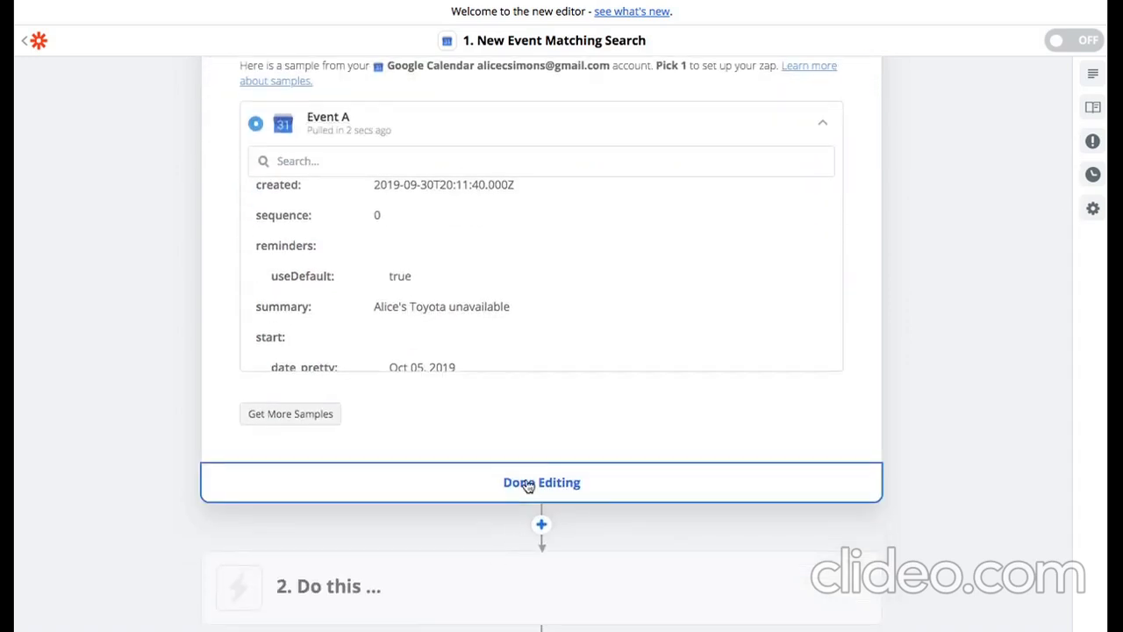
pyautogui.click(529, 484)
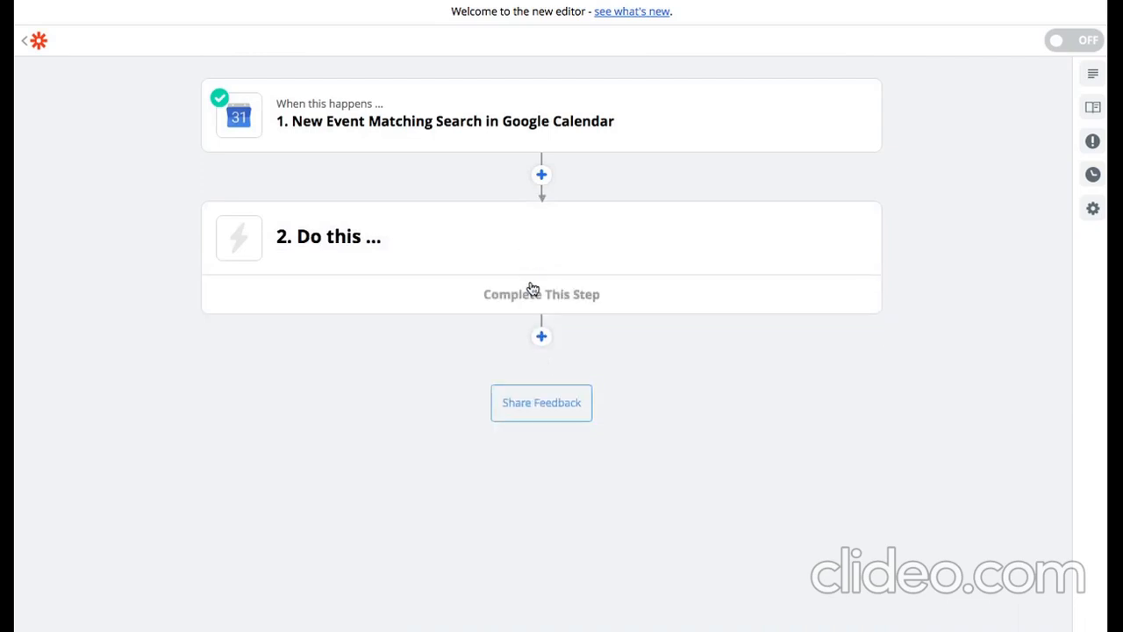
# Set up the Zap's second step as a Google Calendar action with the Create Detailed Event action event.
pyautogui.click(533, 290)
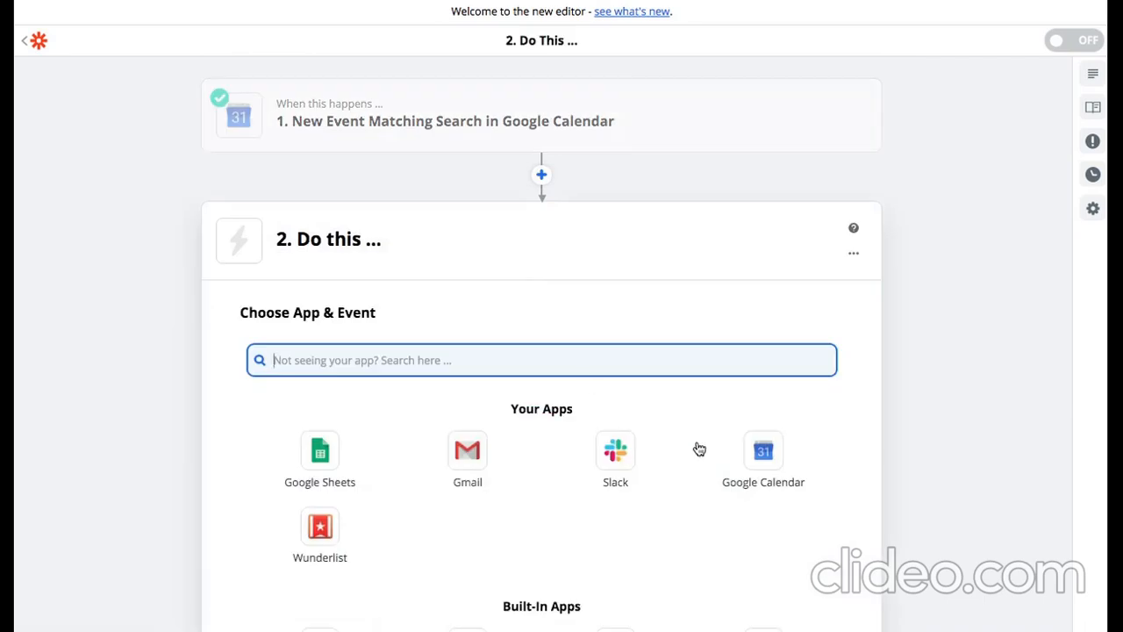
pyautogui.click(766, 479)
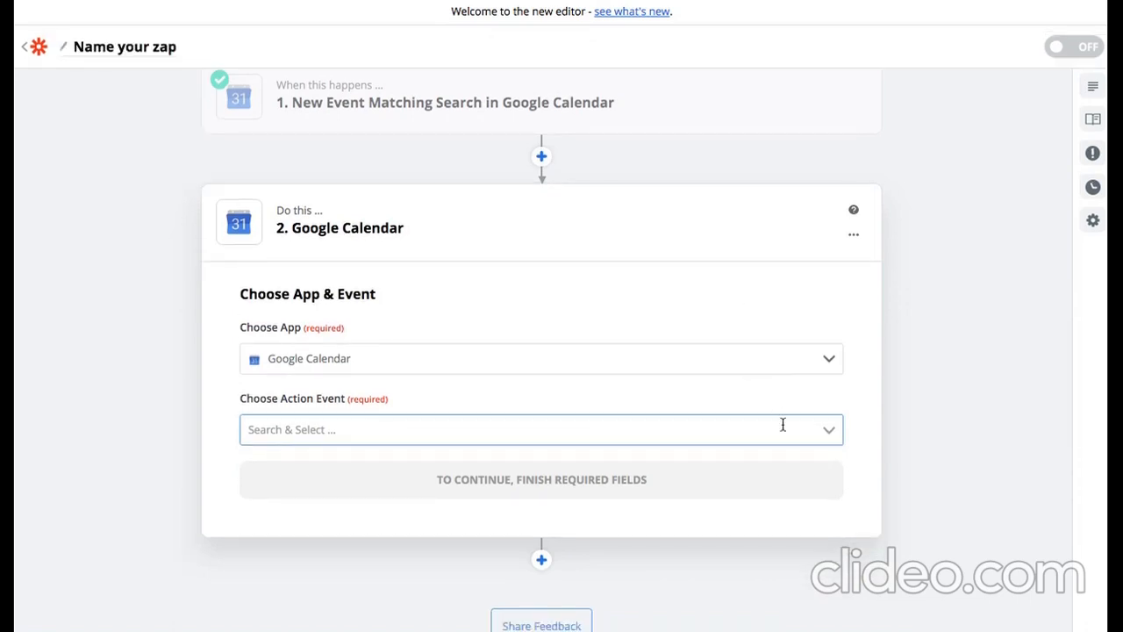
pyautogui.click(783, 424)
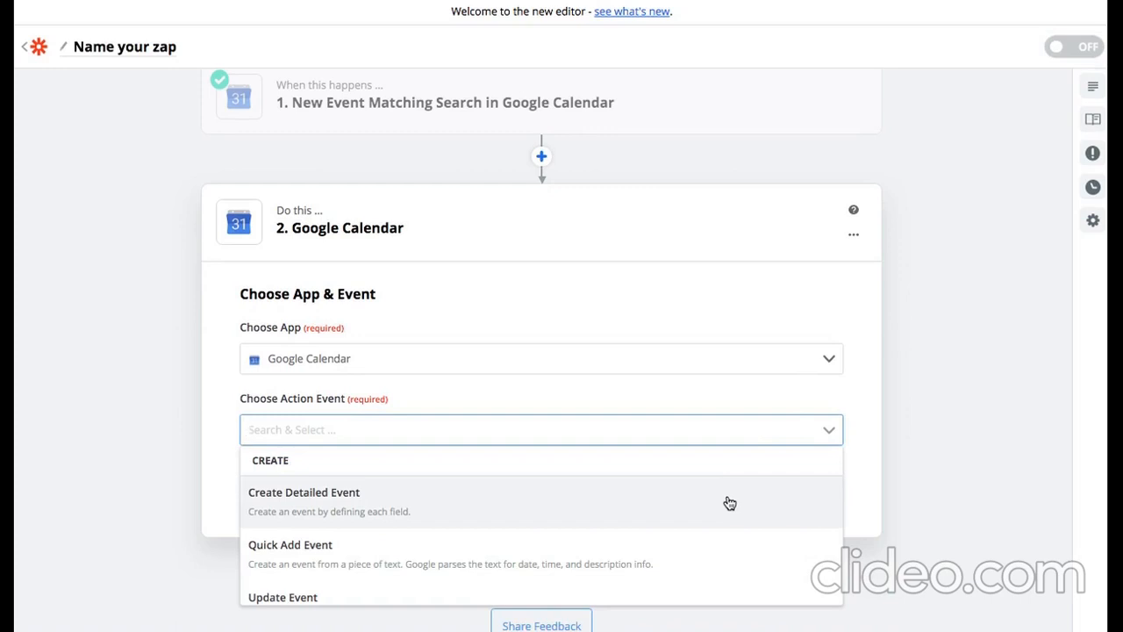
pyautogui.click(729, 503)
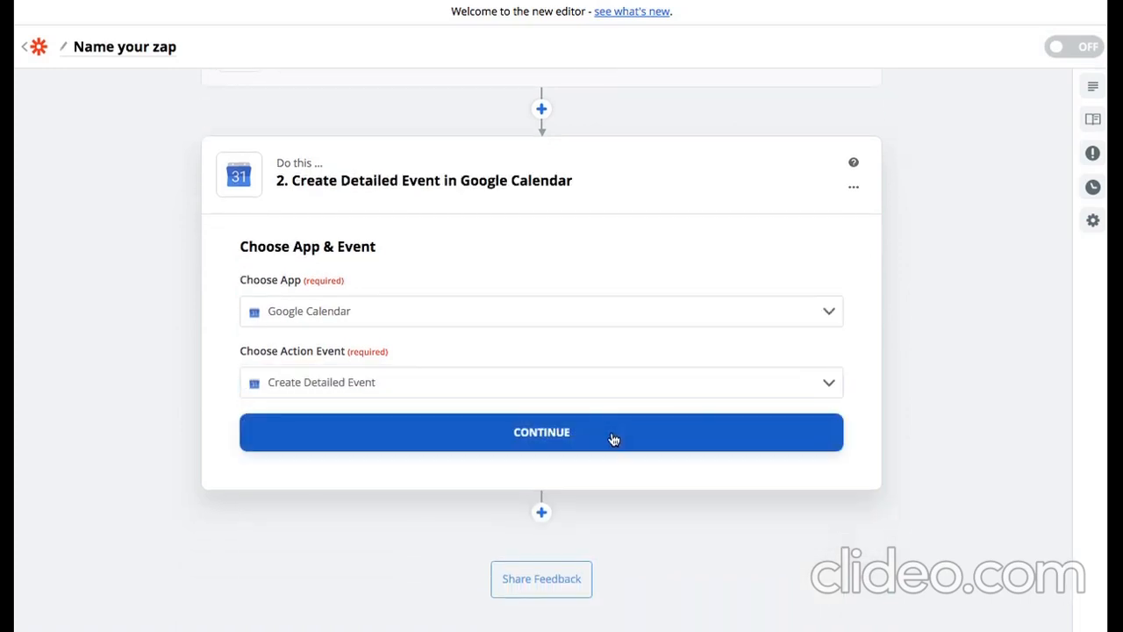
pyautogui.click(614, 439)
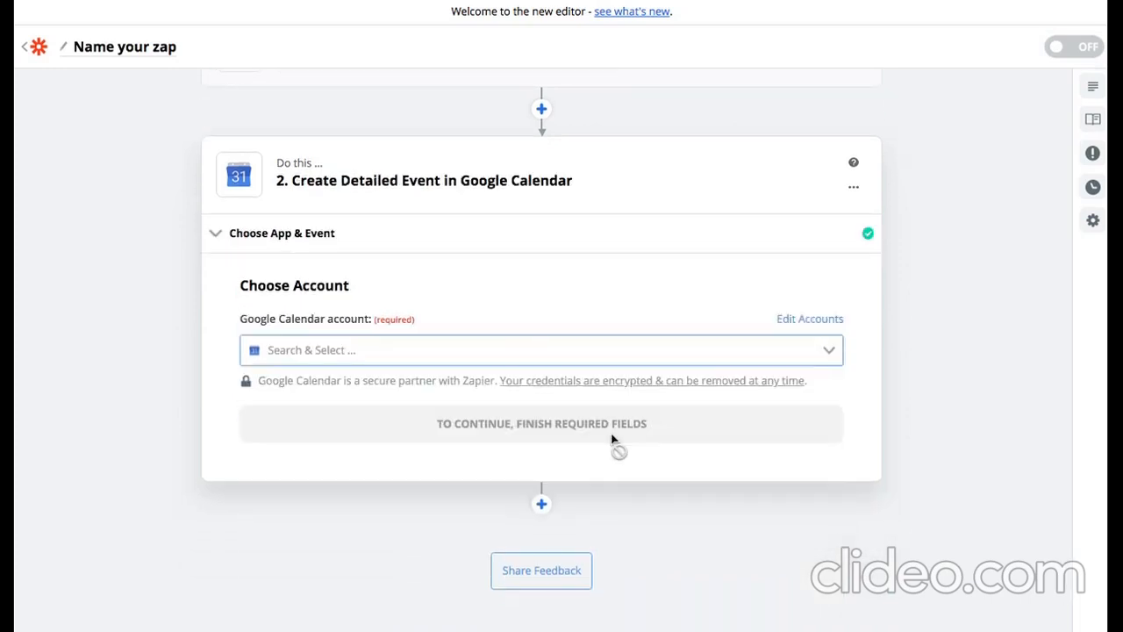
# Connect the Create Detailed Event action to the existing private Google Calendar account and continue to its customization.
pyautogui.click(504, 348)
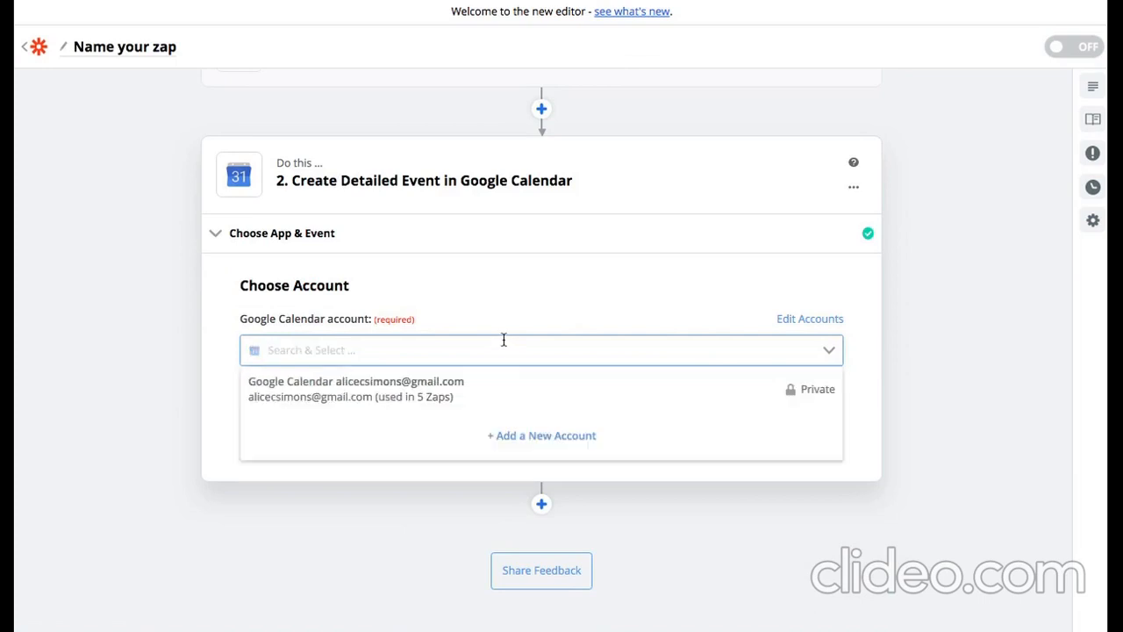
pyautogui.click(473, 387)
pyautogui.click(488, 440)
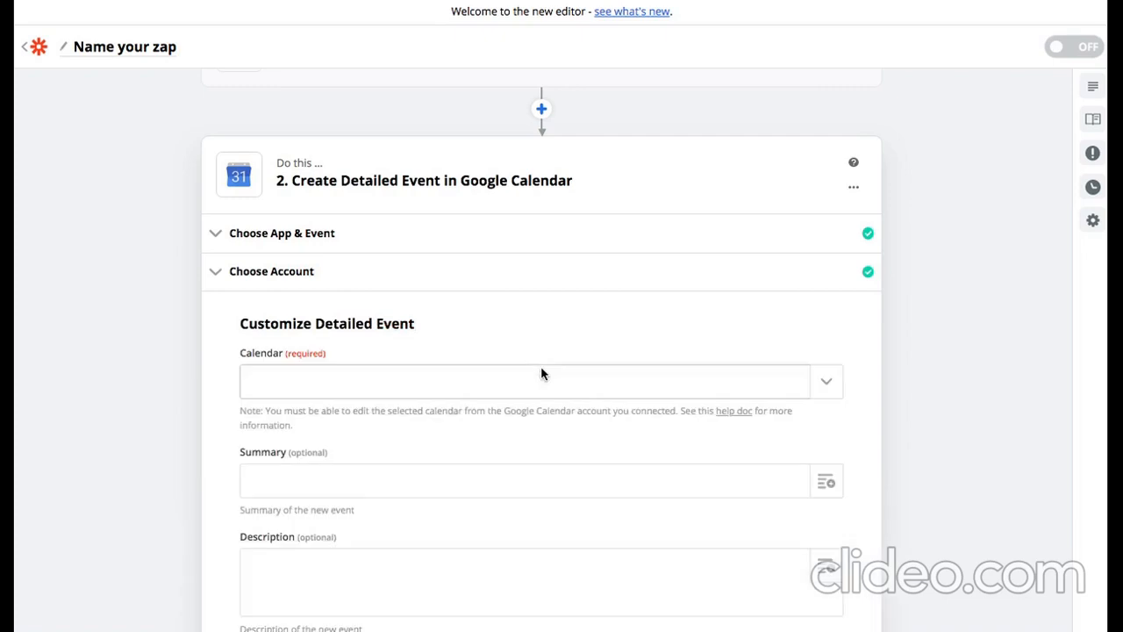
# Set the calendar for the new detailed event to the account owner's personal Gmail calendar.
pyautogui.scroll(-1, 460, 346)
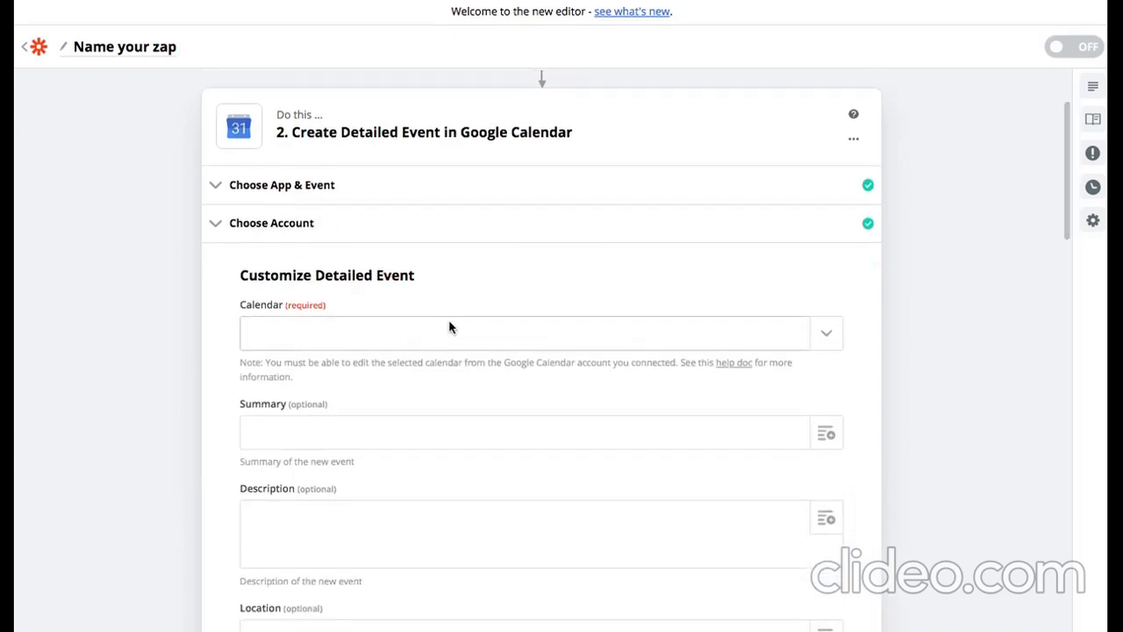
pyautogui.click(449, 326)
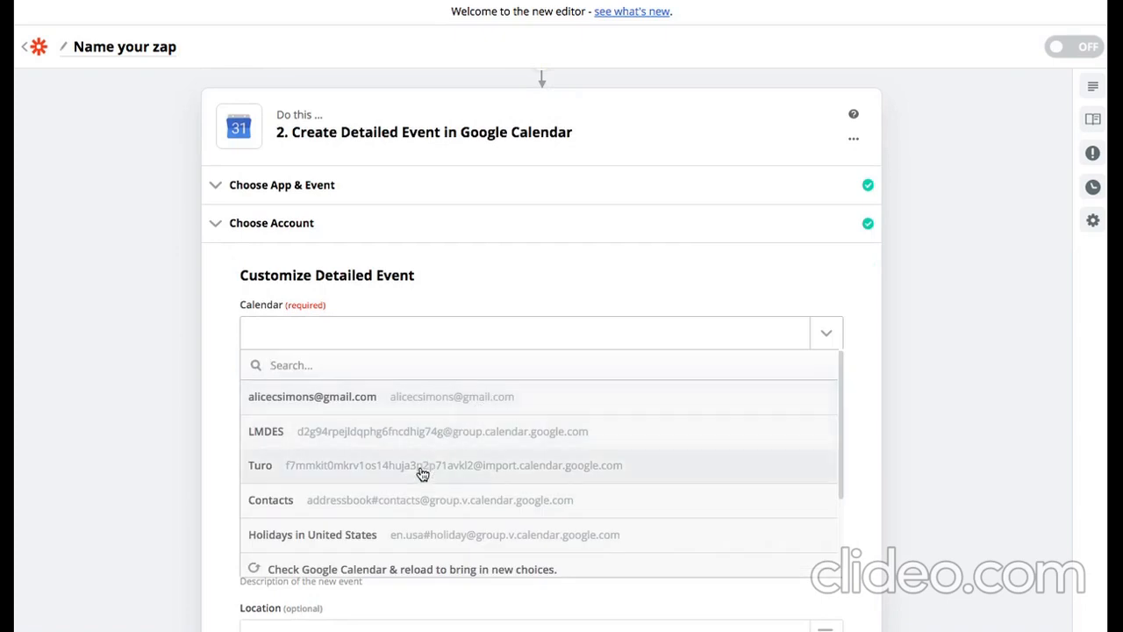
pyautogui.click(421, 469)
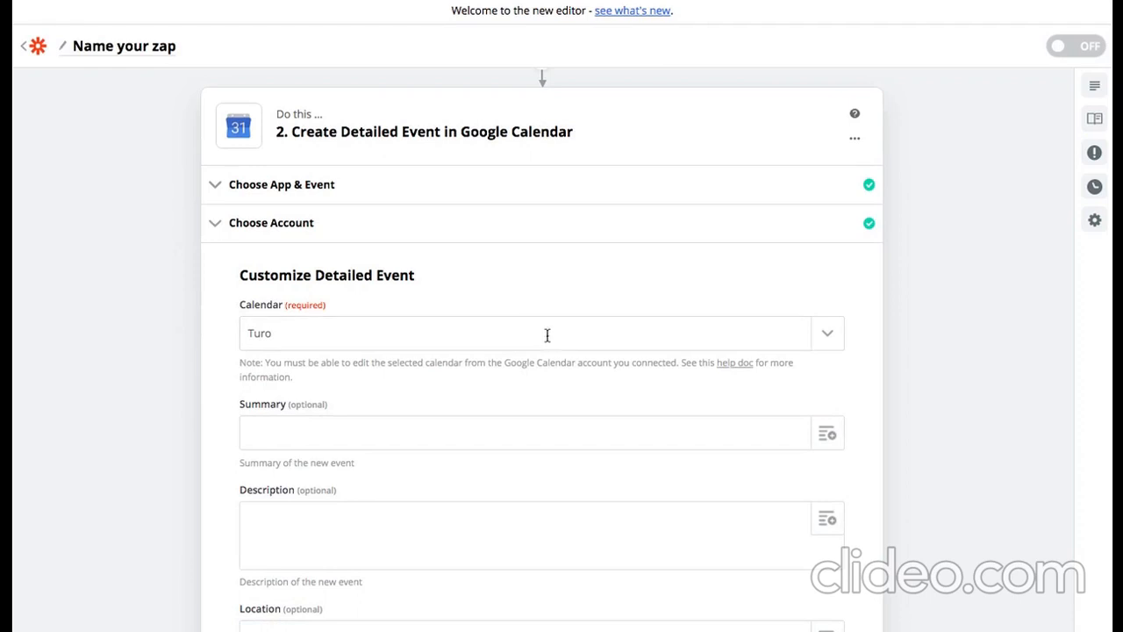
pyautogui.click(568, 328)
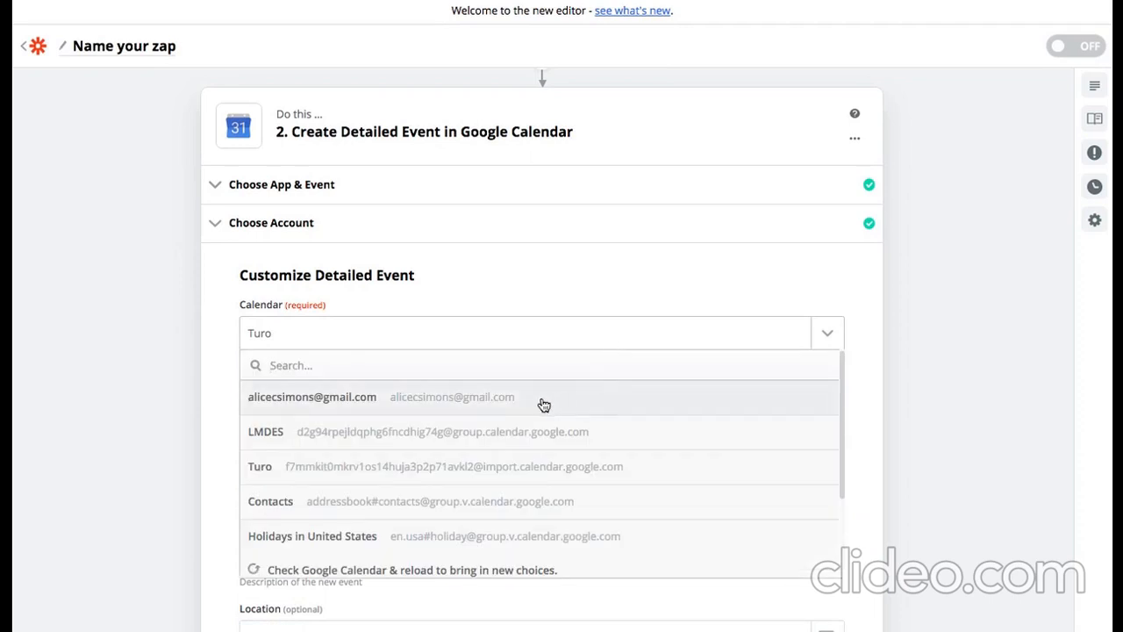
pyautogui.click(544, 404)
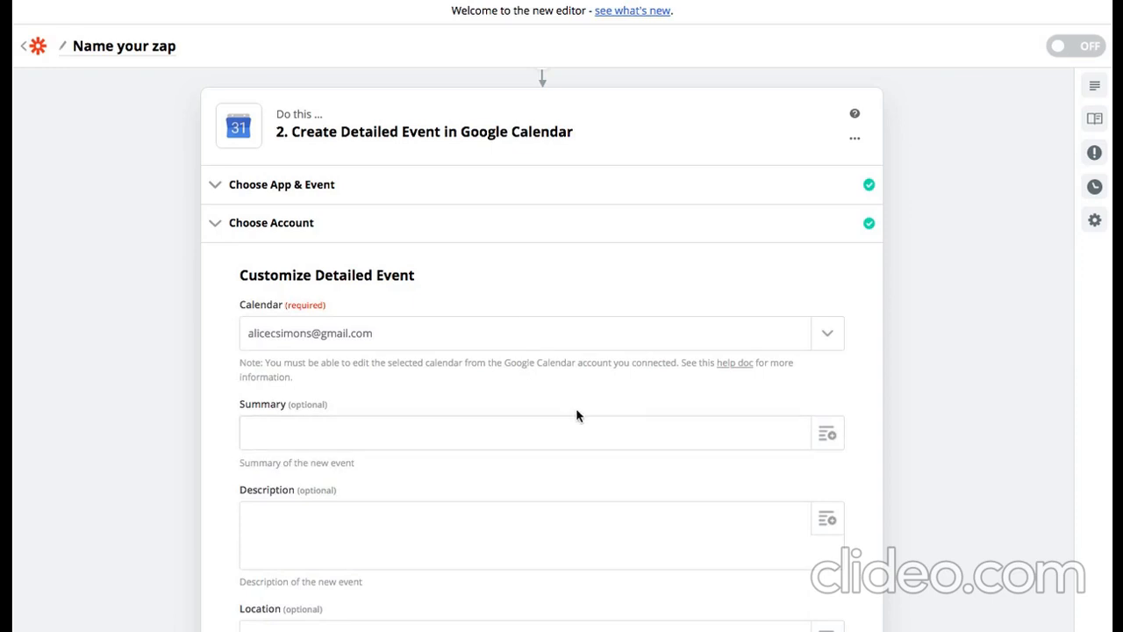
# Set the new detailed event's summary to "Car Turnaround".
pyautogui.scroll(-1, 623, 423)
pyautogui.scroll(-1, 624, 425)
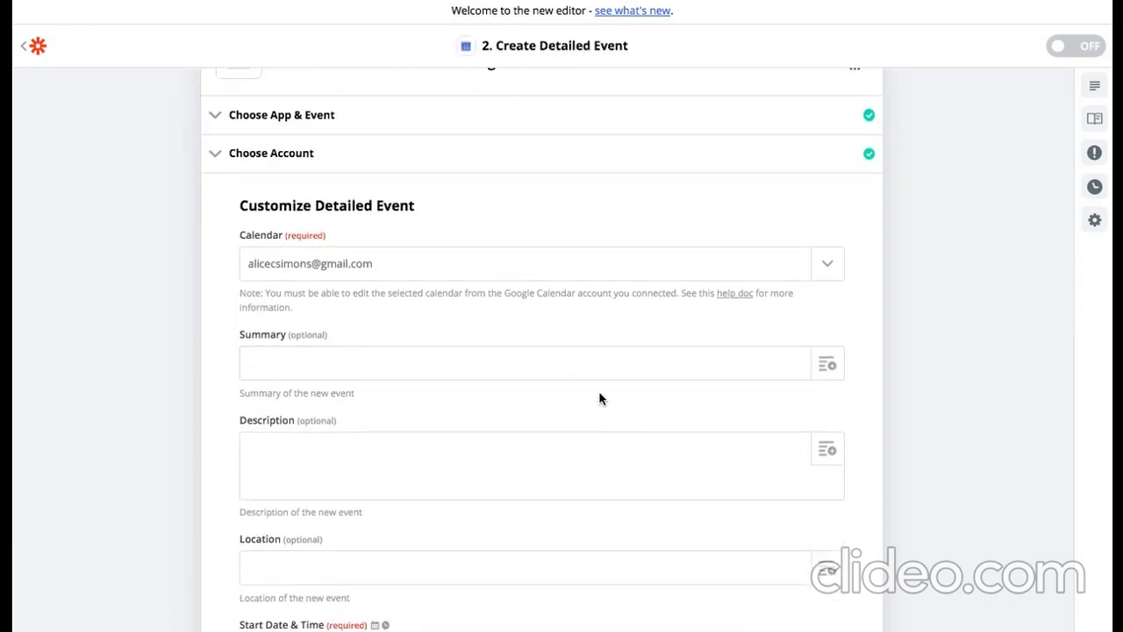
pyautogui.click(549, 359)
pyautogui.write('Car Turnaround')
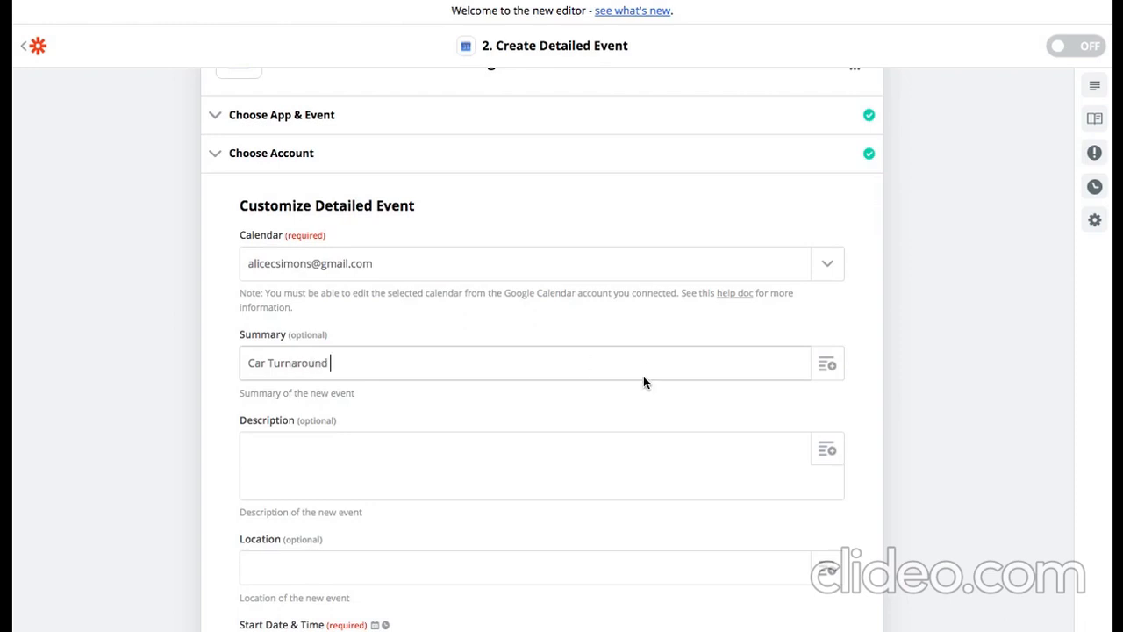
# Write the event description as a greeting with the recipient's first name followed by "Does this time work for you?".
pyautogui.scroll(-2, 643, 375)
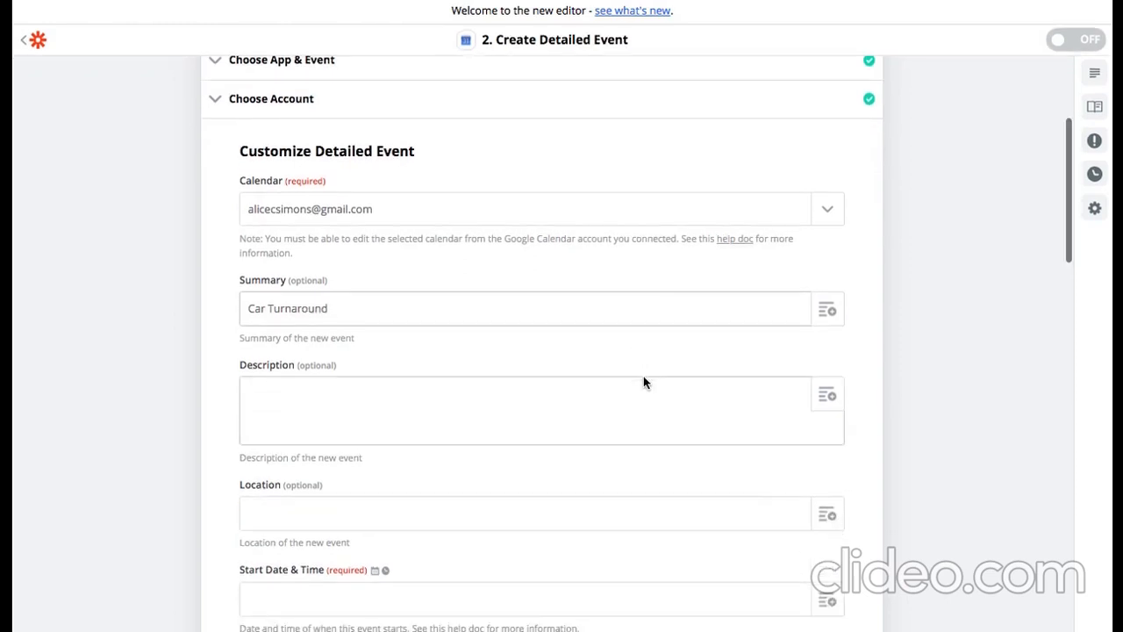
pyautogui.click(808, 402)
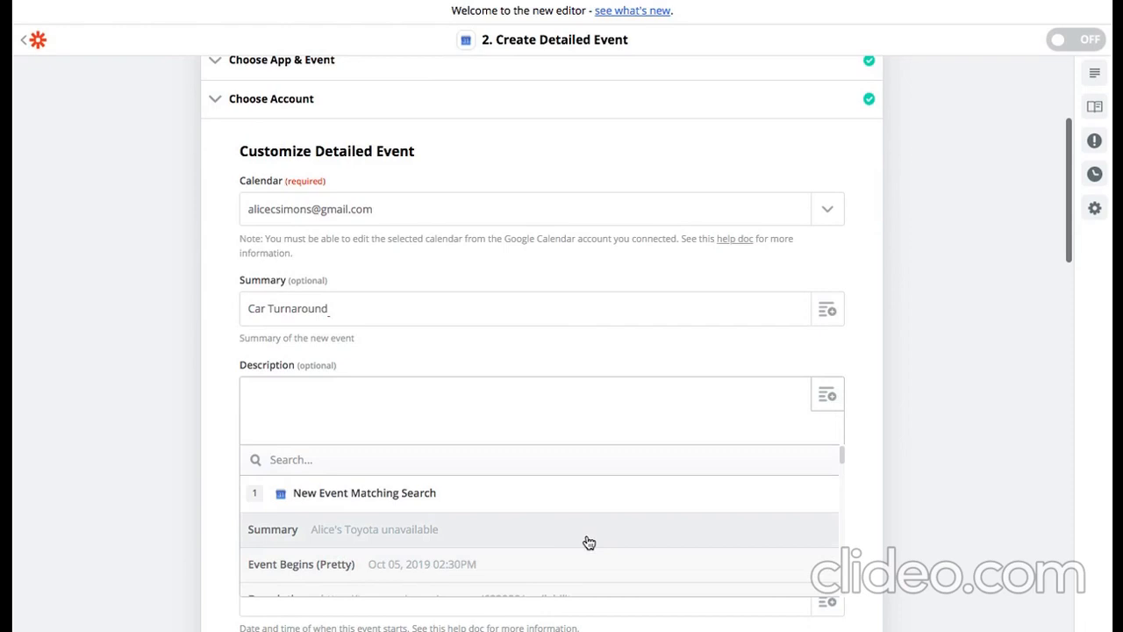
pyautogui.click(549, 436)
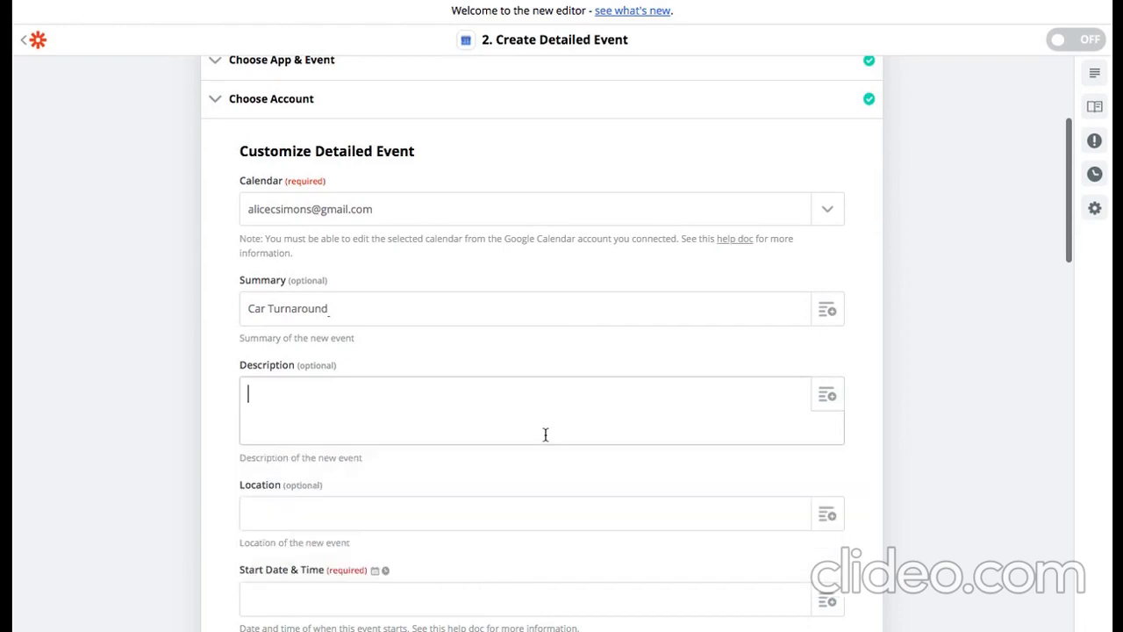
pyautogui.write('Hi Hanna! Does this time')
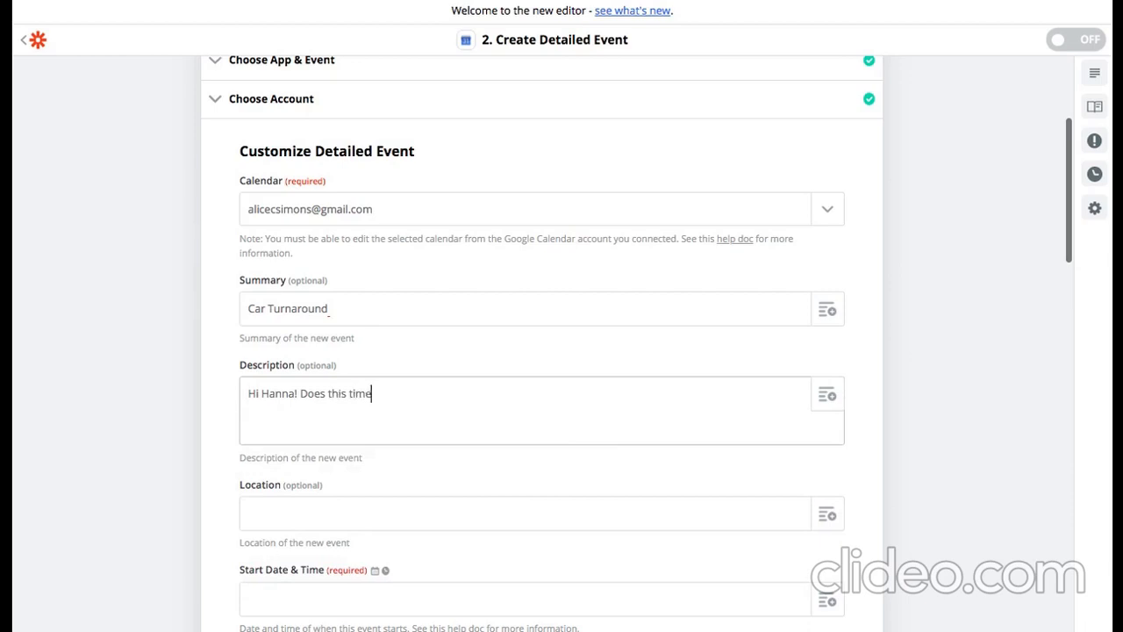
pyautogui.write(' work for you?')
# Map the event's Start Date & Time to the trigger's Event Begins (Pretty) field.
pyautogui.scroll(-1, 526, 496)
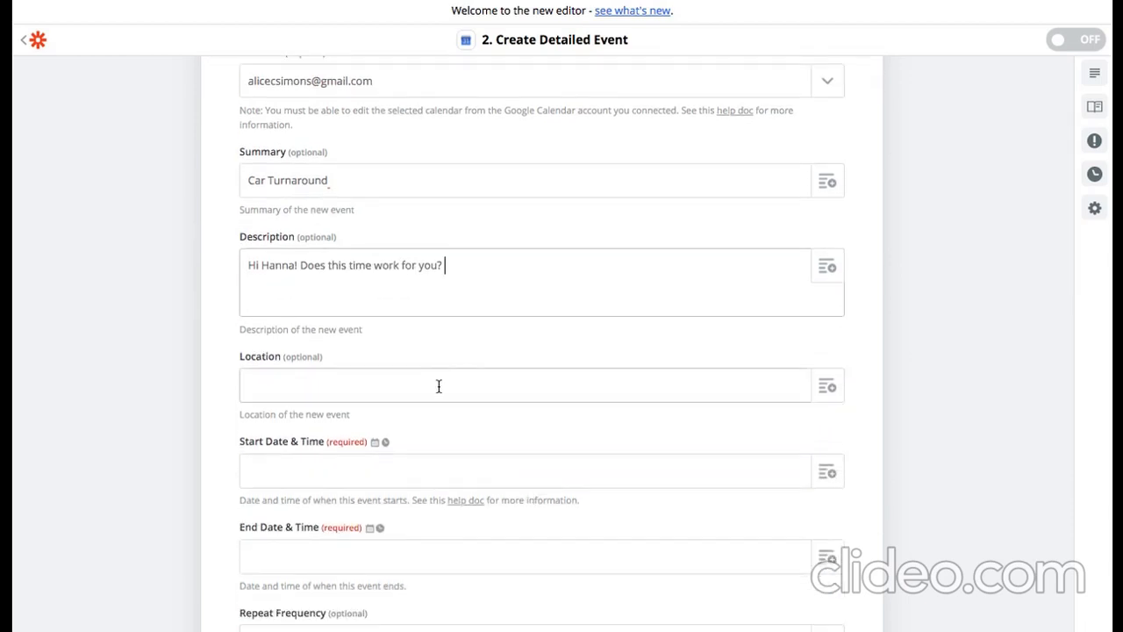
pyautogui.scroll(-2, 438, 383)
pyautogui.click(440, 399)
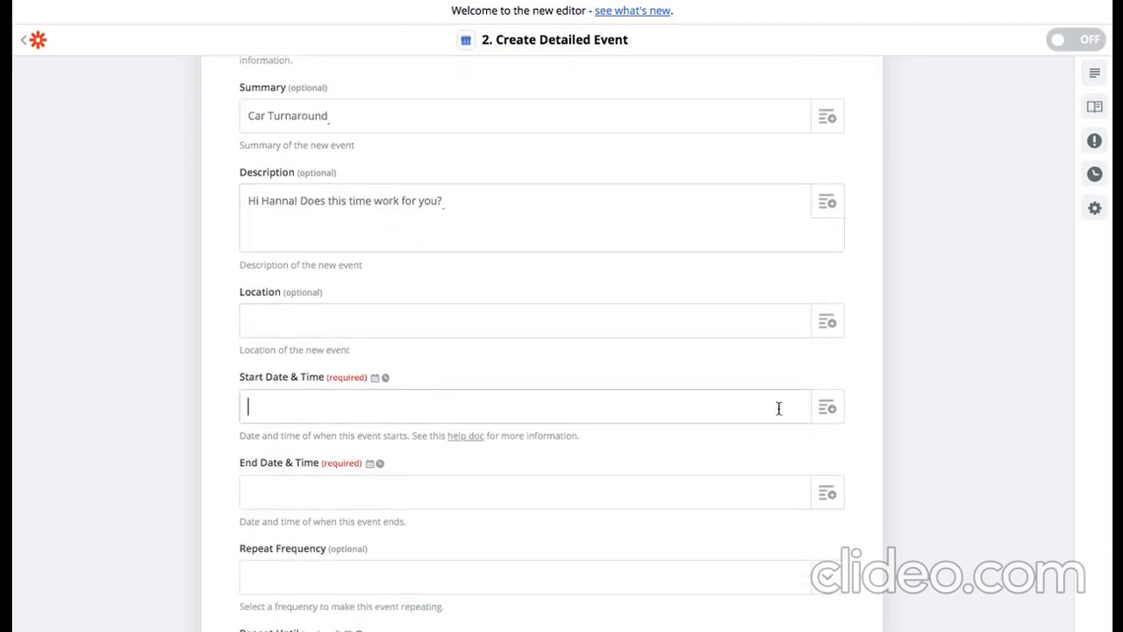
pyautogui.click(828, 418)
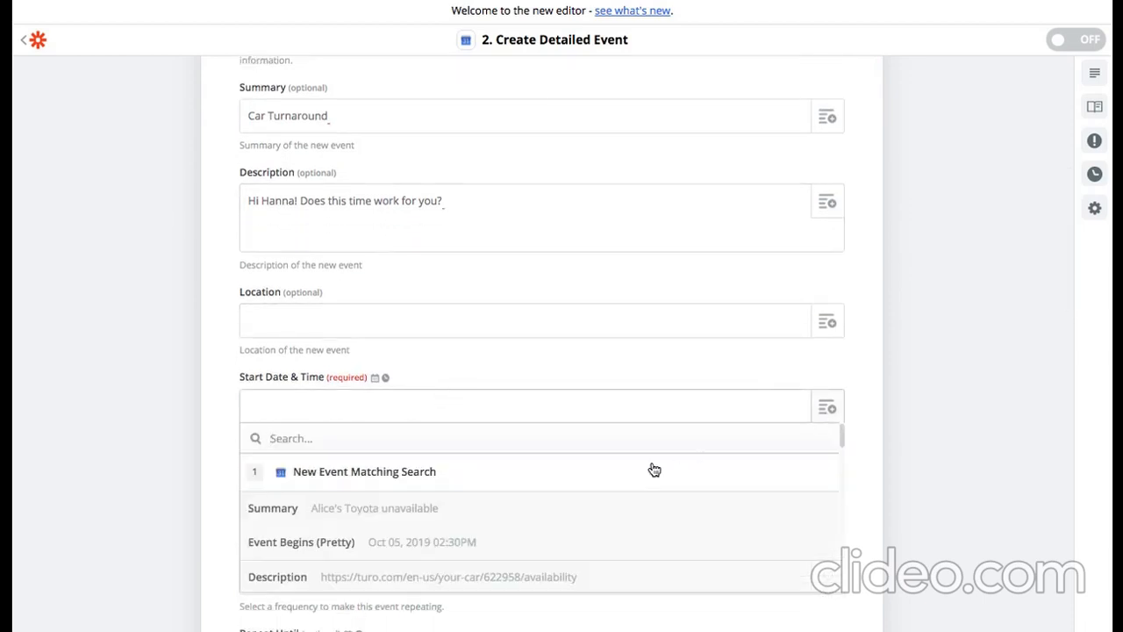
pyautogui.scroll(-2, 652, 468)
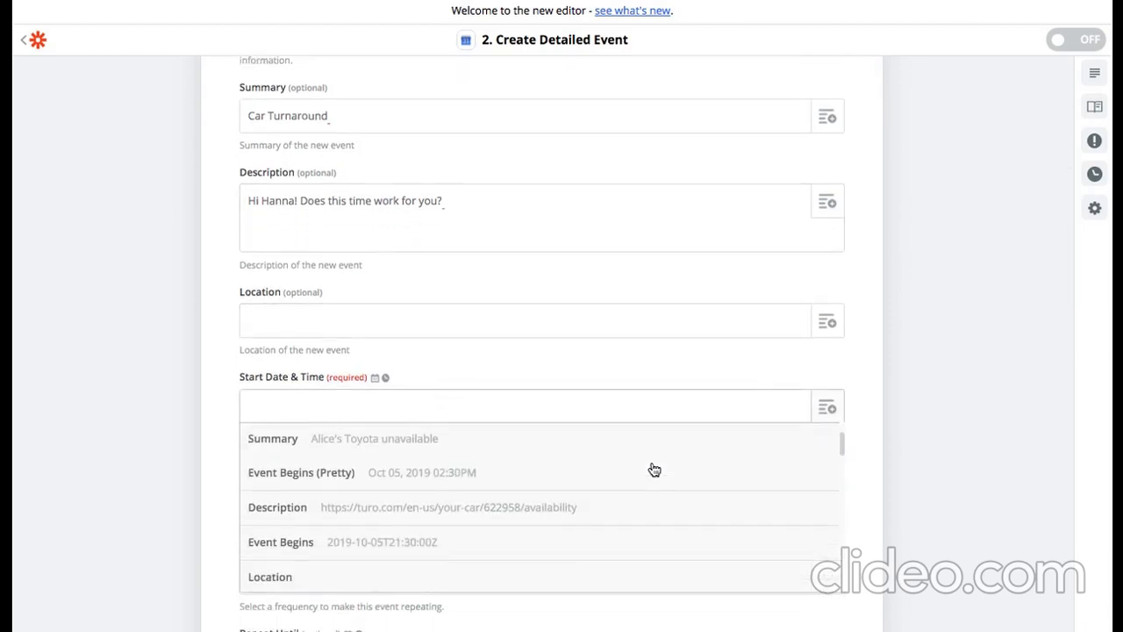
pyautogui.click(562, 478)
# Map the event's End Date & Time to the trigger's Event Begins (Pretty) field.
pyautogui.click(484, 489)
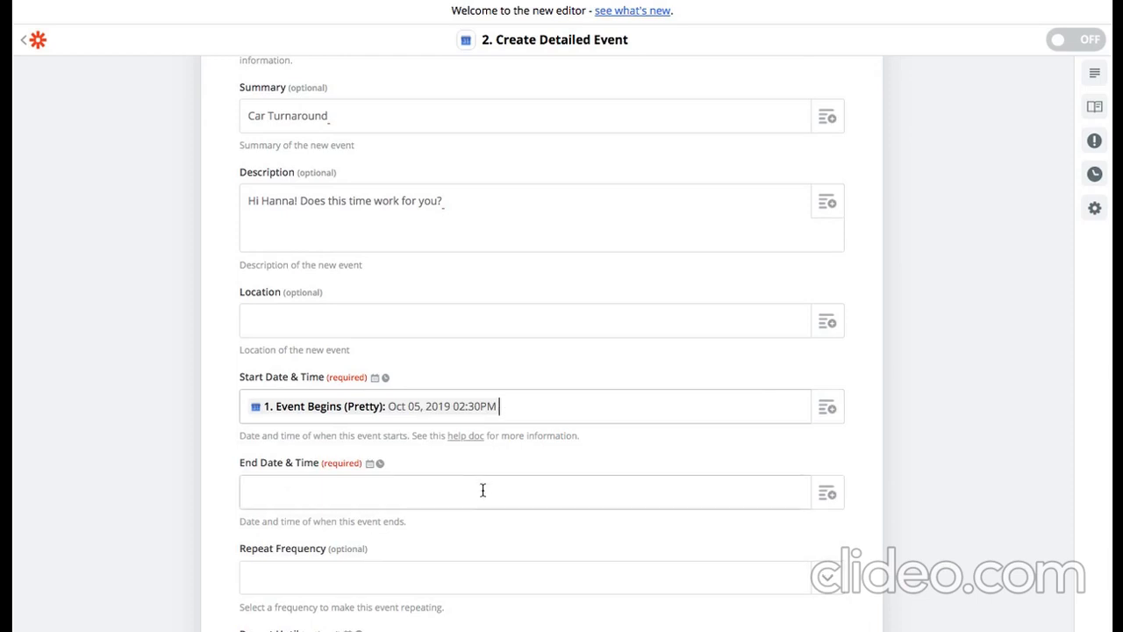
pyautogui.click(823, 507)
pyautogui.scroll(-4, 590, 535)
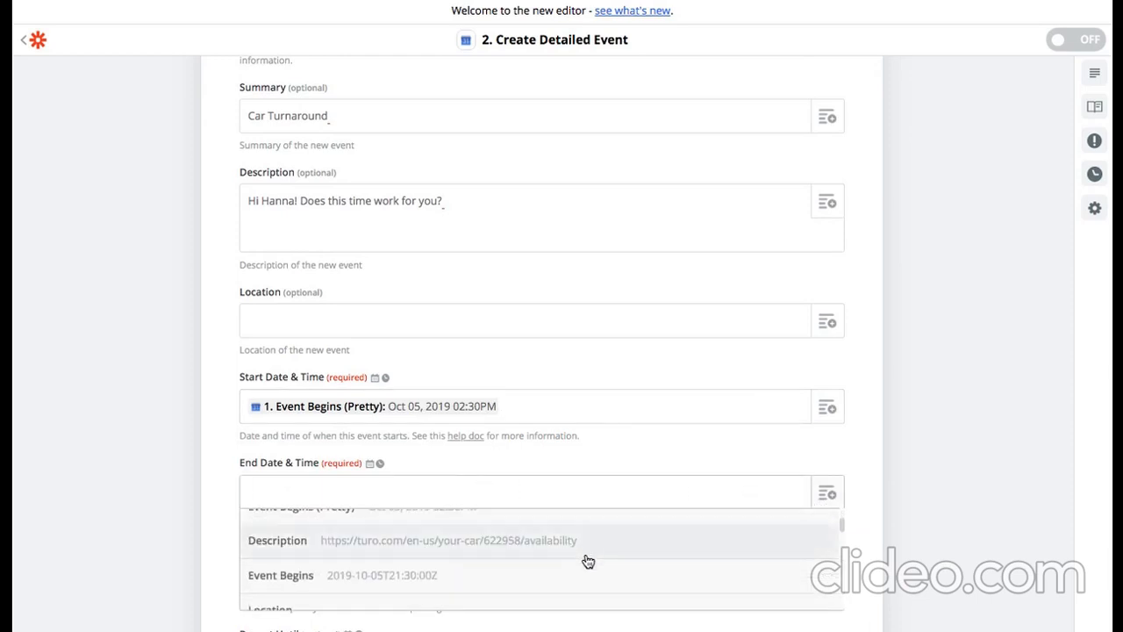
pyautogui.scroll(1, 586, 561)
pyautogui.click(518, 539)
# Leave the remaining optional fields, including attendees and reminders, as they are and continue to the action's test.
pyautogui.scroll(-5, 646, 456)
pyautogui.scroll(-4, 532, 436)
pyautogui.scroll(-2, 481, 475)
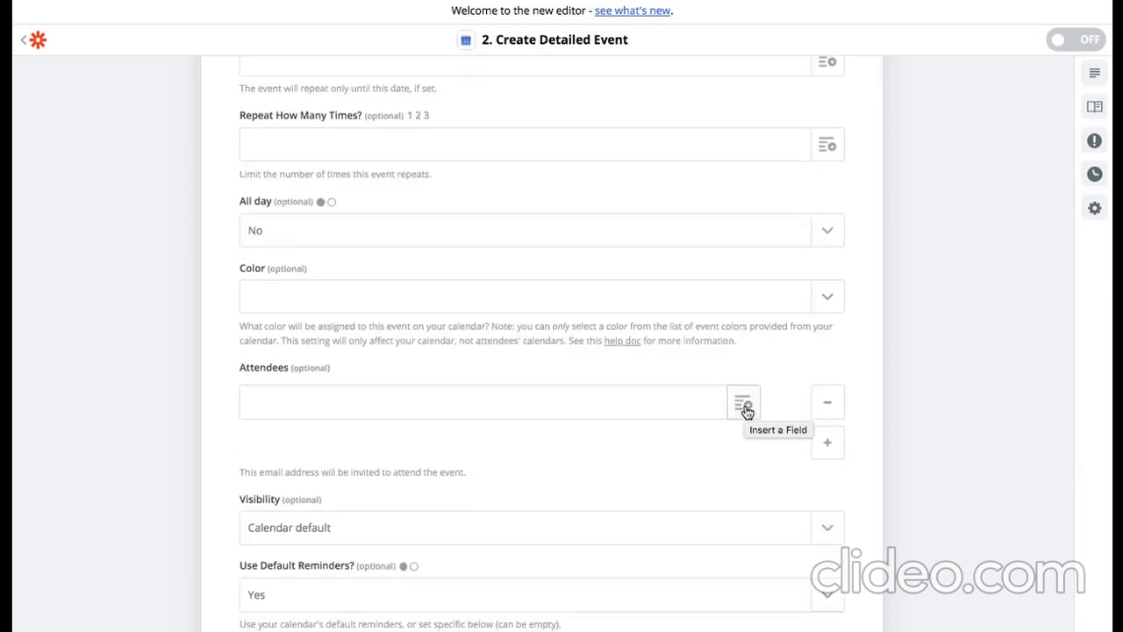
pyautogui.scroll(-1, 590, 353)
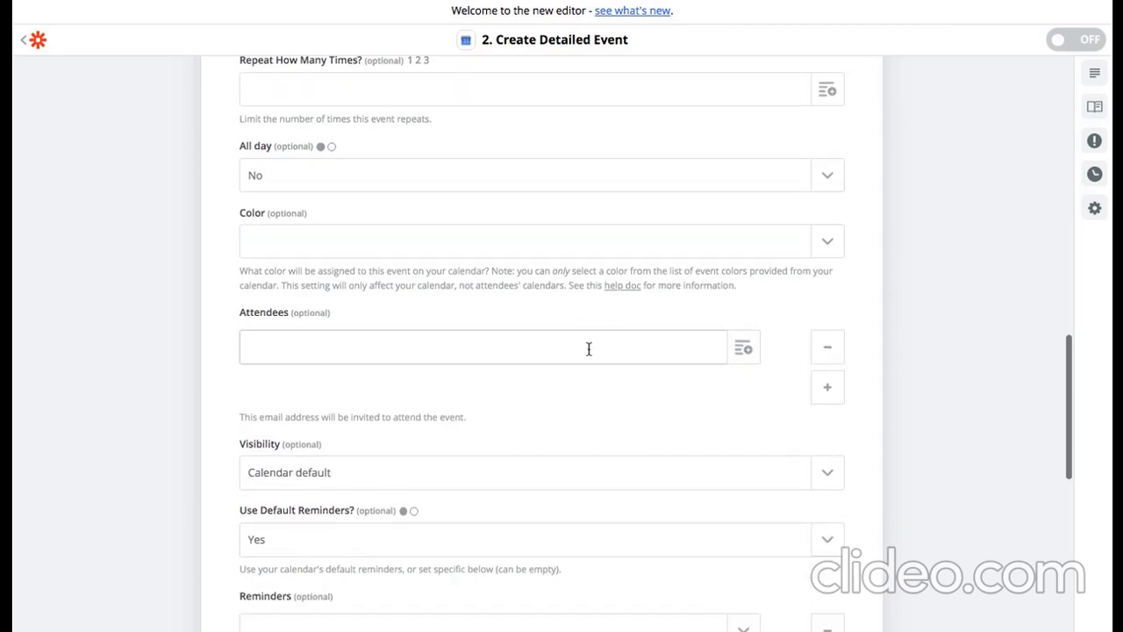
pyautogui.scroll(-5, 589, 349)
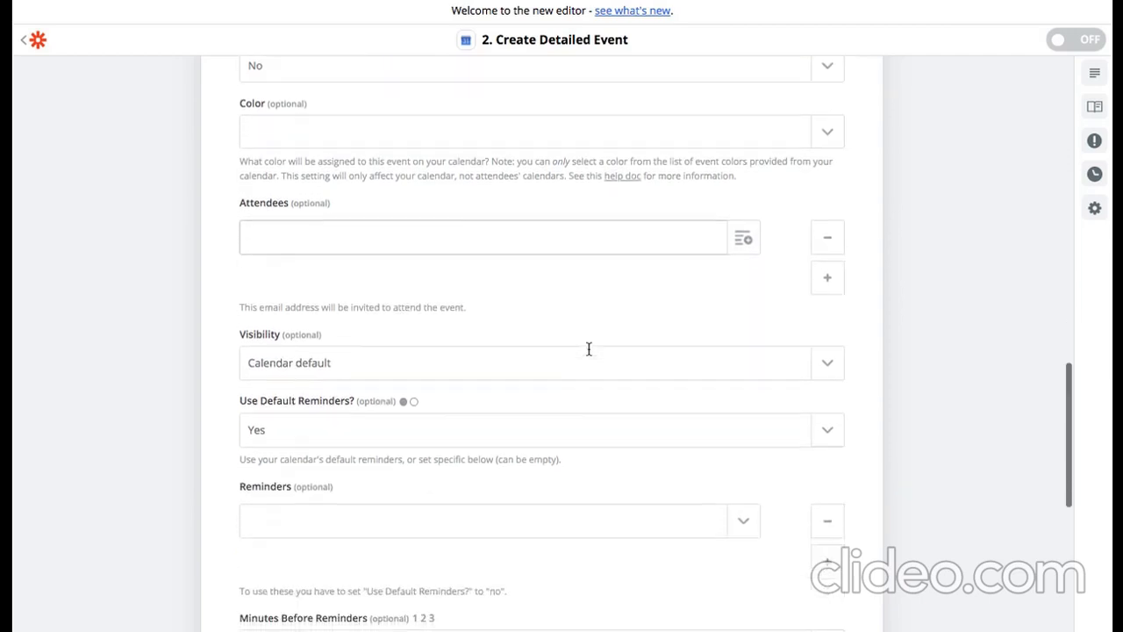
pyautogui.scroll(-3, 588, 351)
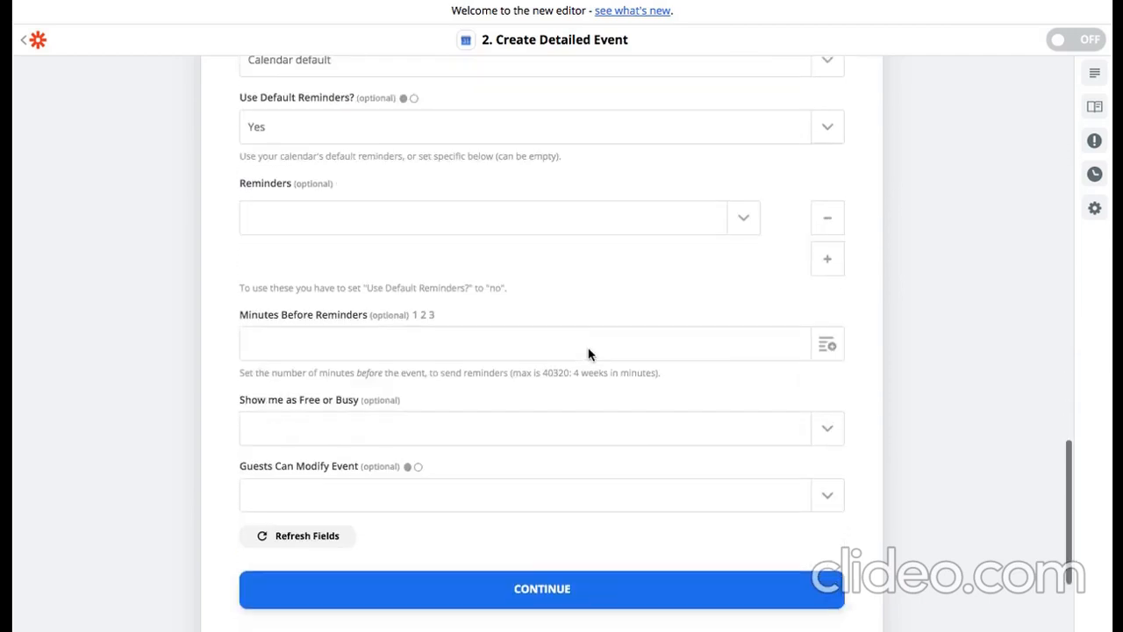
pyautogui.scroll(-2, 588, 349)
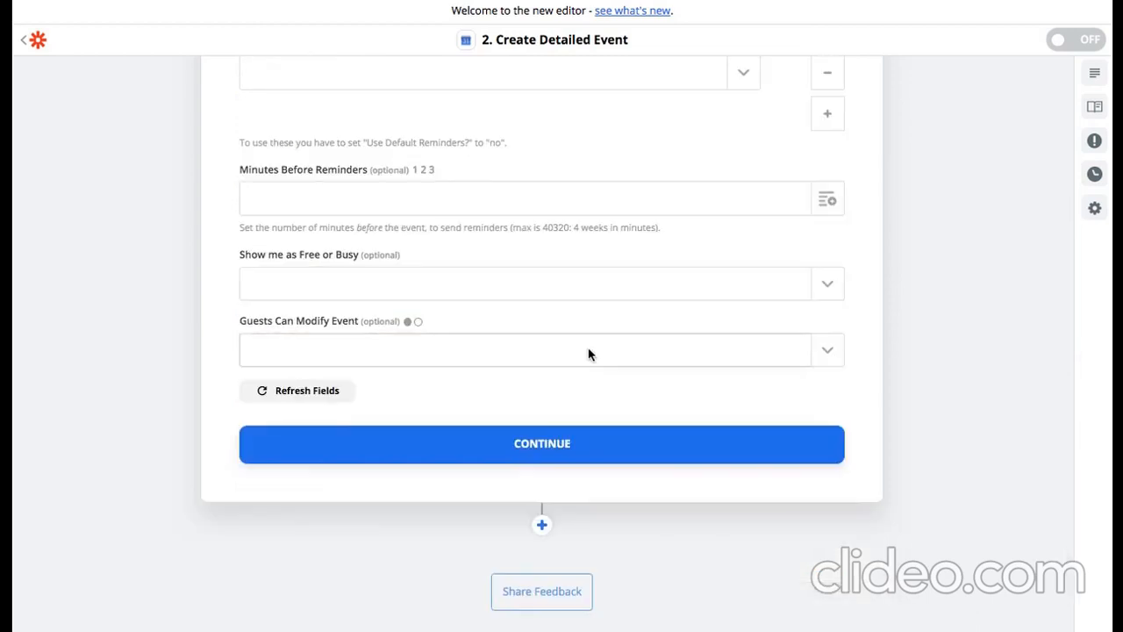
pyautogui.click(562, 443)
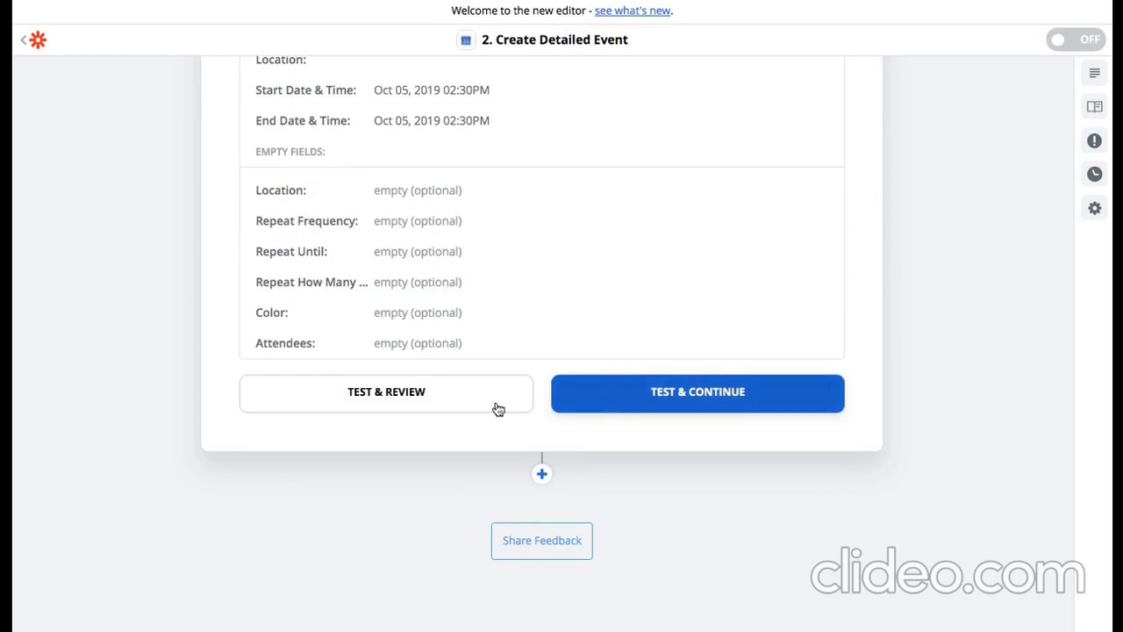
# Test the Create Detailed Event action by sending a sample event to Google Calendar, and review the returned data.
pyautogui.click(441, 412)
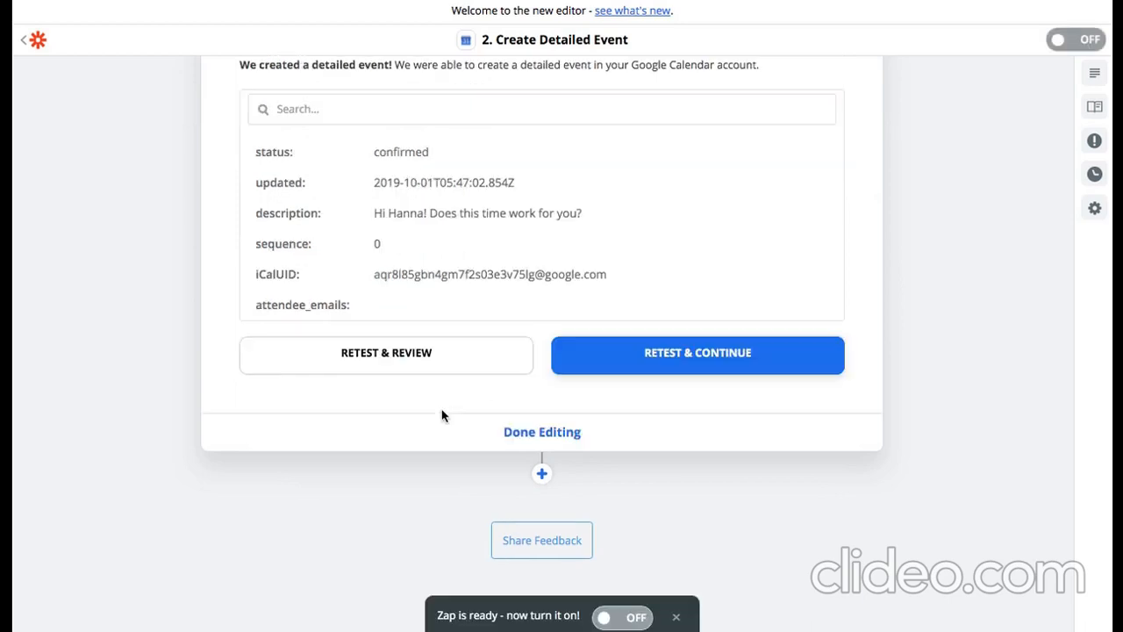
pyautogui.scroll(5, 441, 409)
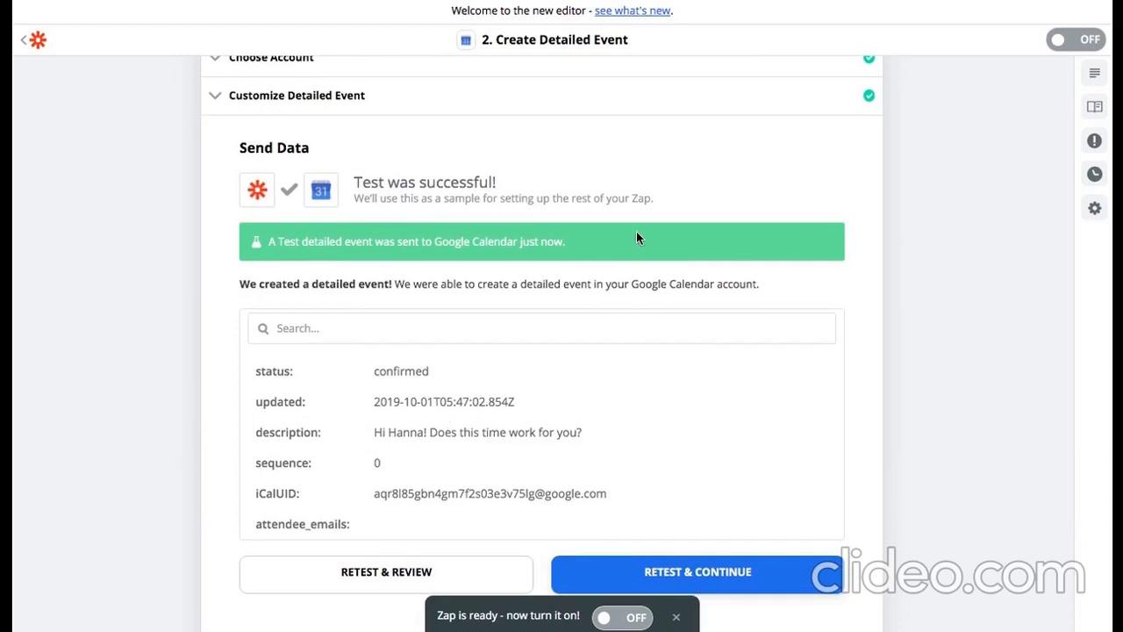
pyautogui.scroll(-2, 636, 230)
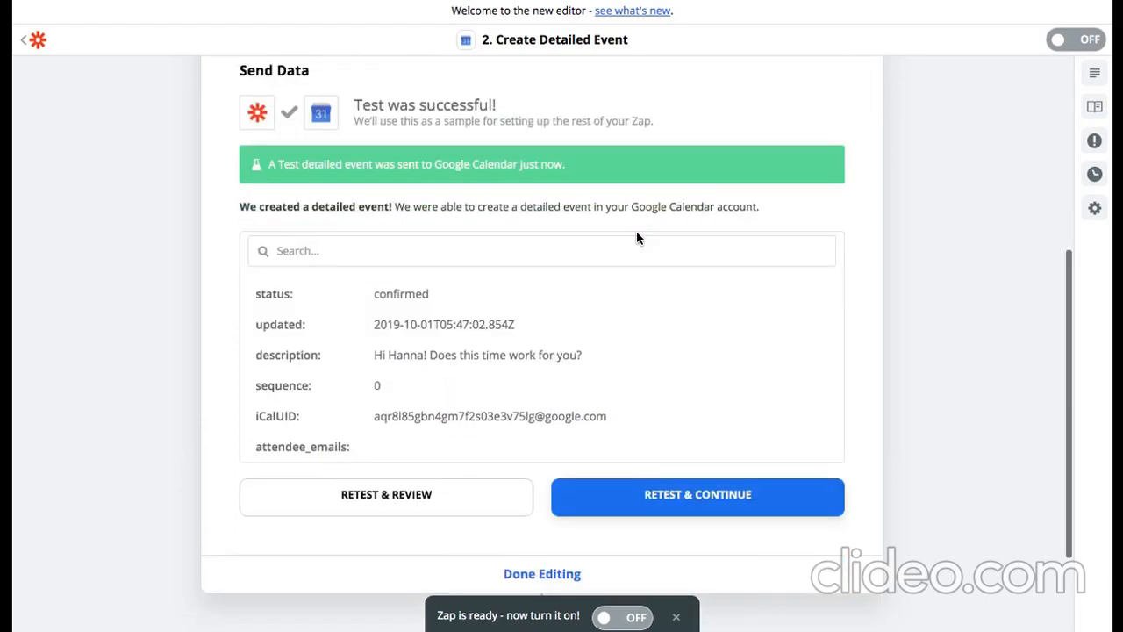